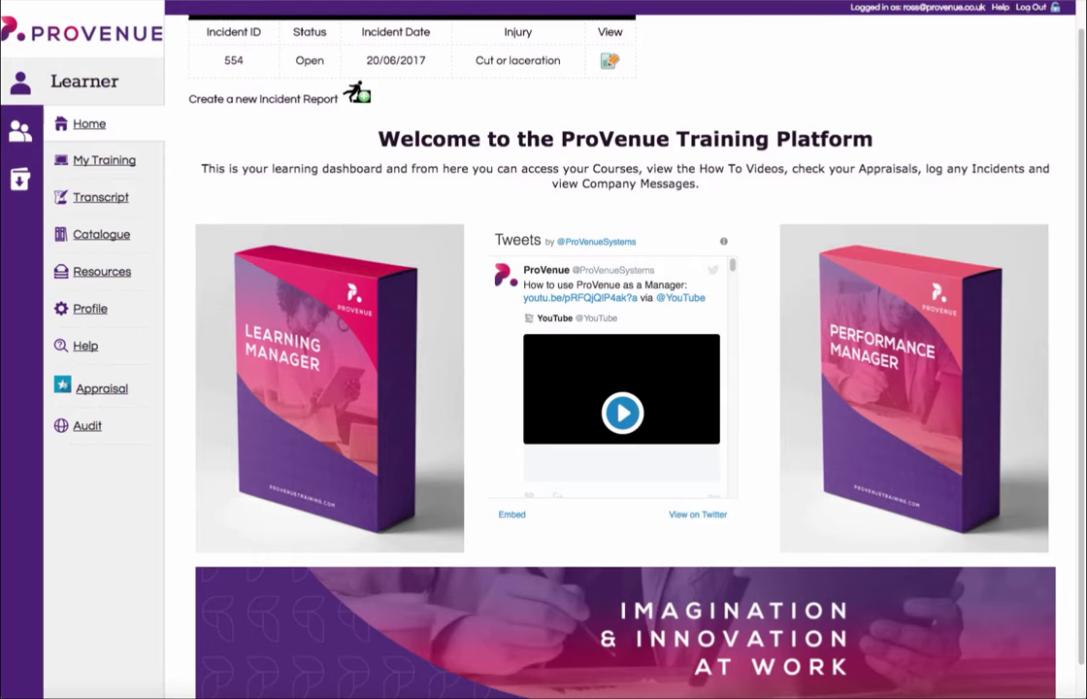
# - View the personal appraisals list from the dashboard, and open the list of survey templates
pyautogui.click(925, 359)
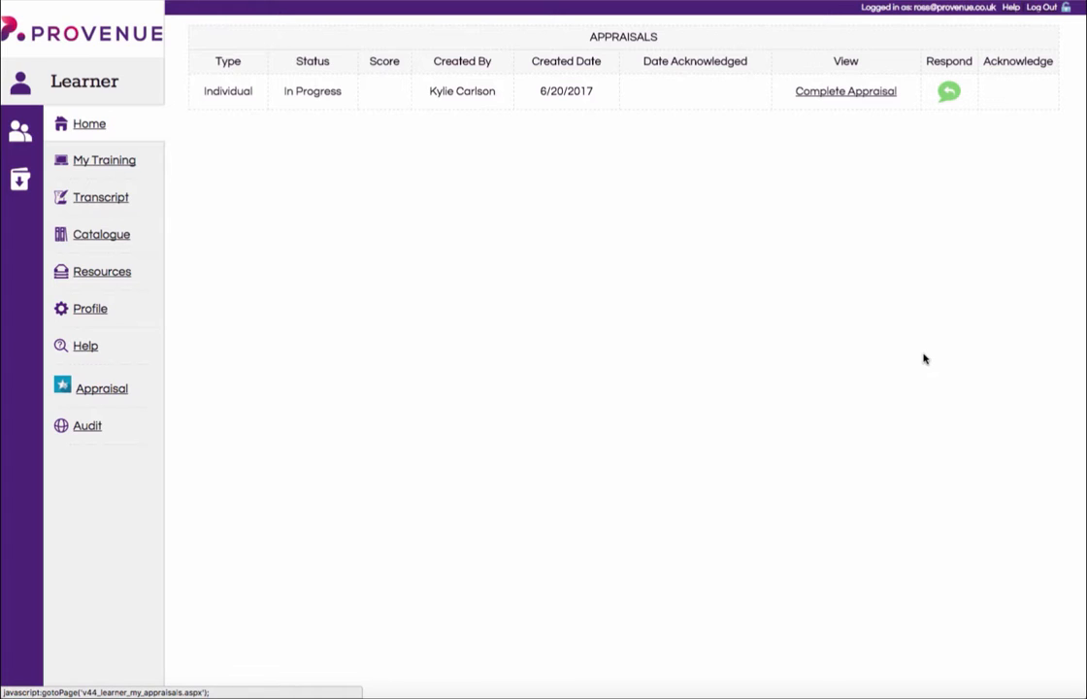
pyautogui.click(20, 180)
pyautogui.click(83, 201)
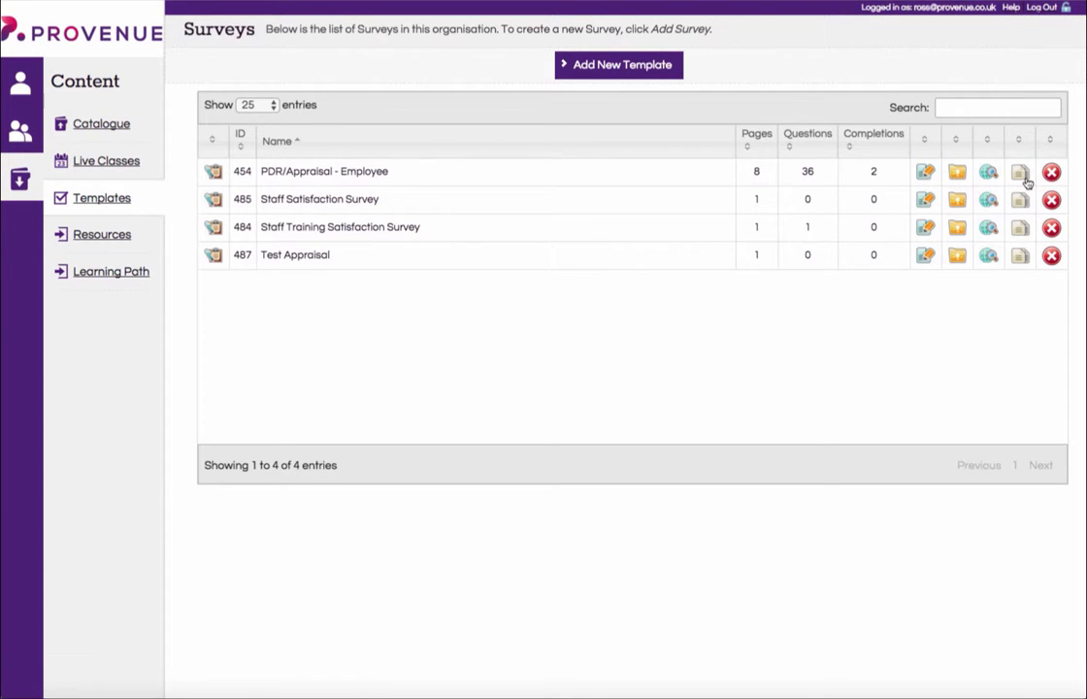
# - Open the PDR/Appraisal - Employee template and review its header, page content, completion email and button label settings
pyautogui.click(925, 173)
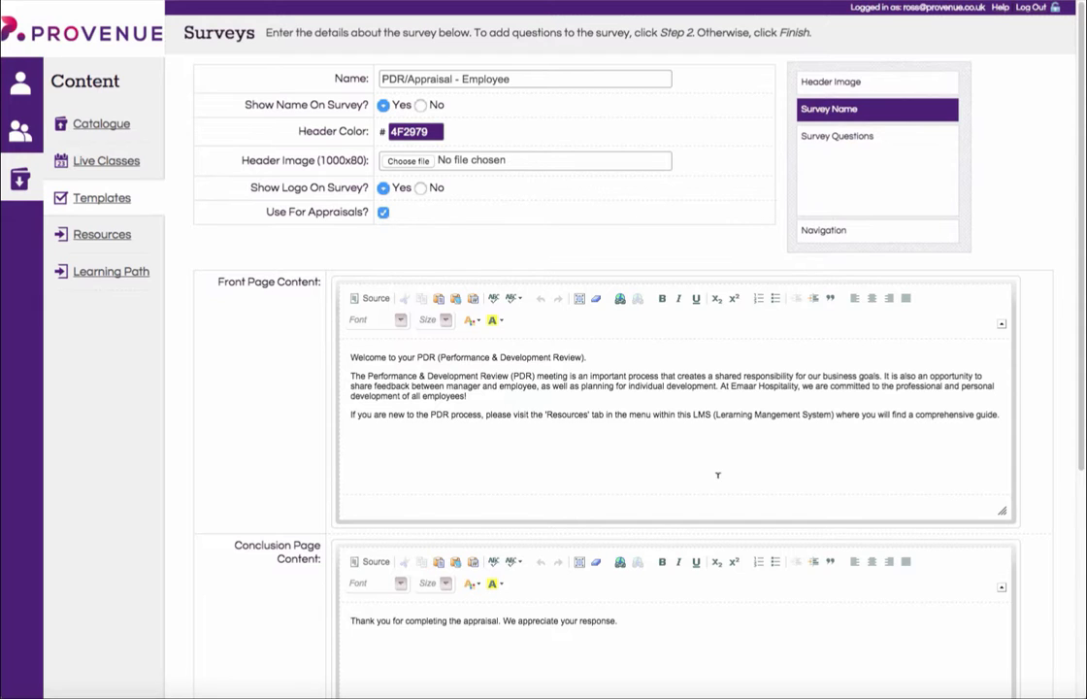
pyautogui.scroll(-5, 718, 474)
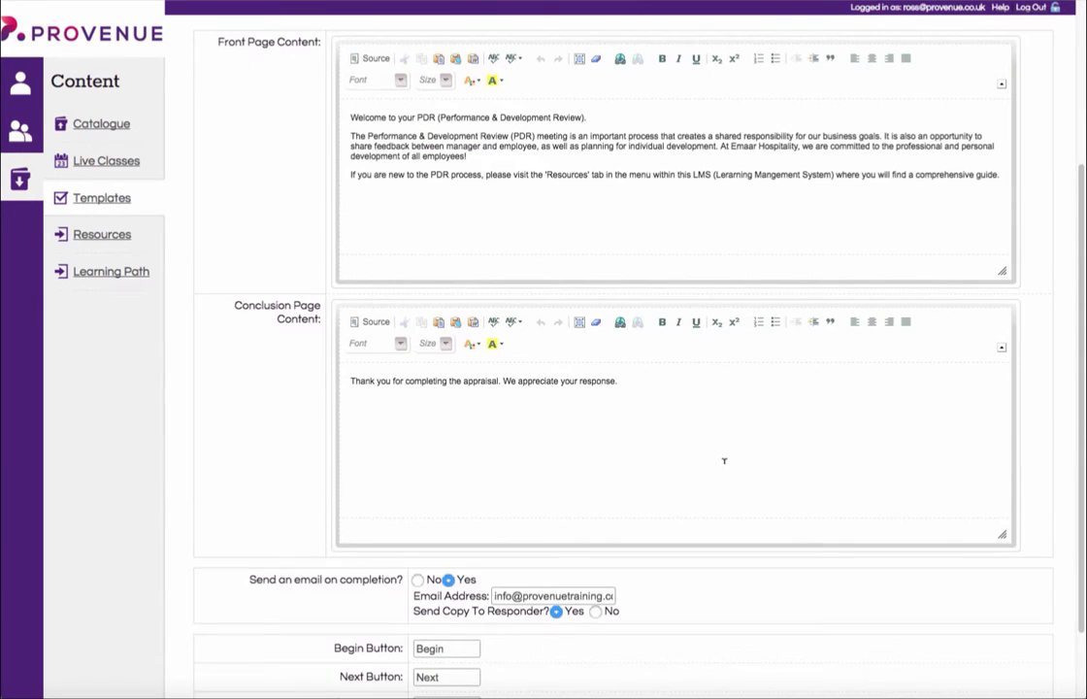
pyautogui.scroll(-1, 724, 461)
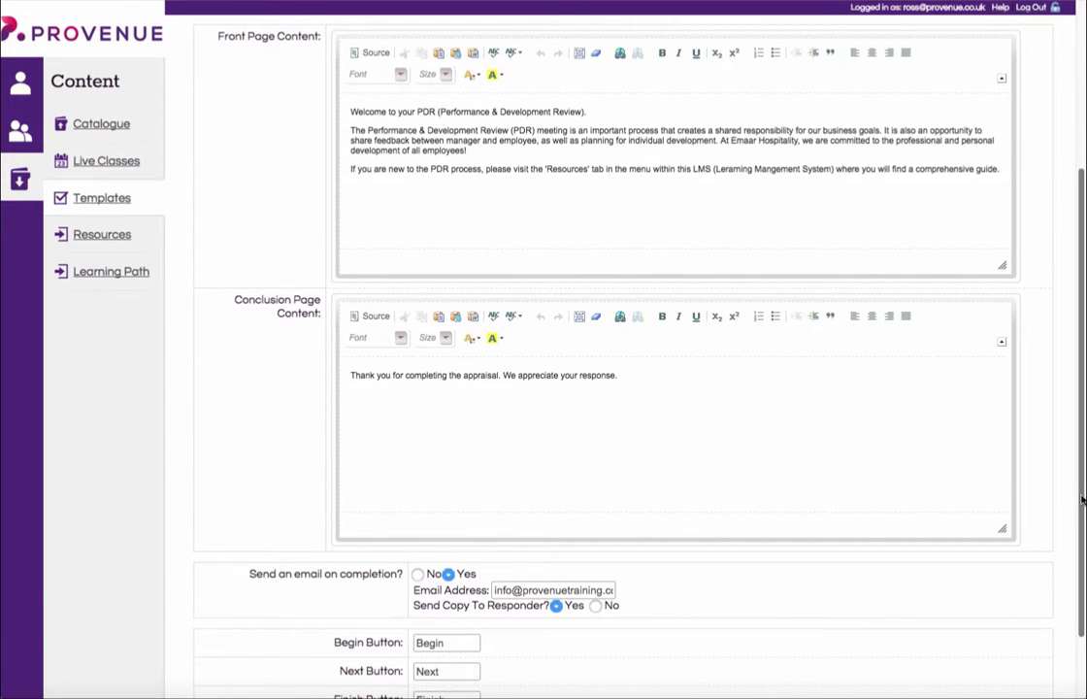
pyautogui.scroll(-3, 1082, 499)
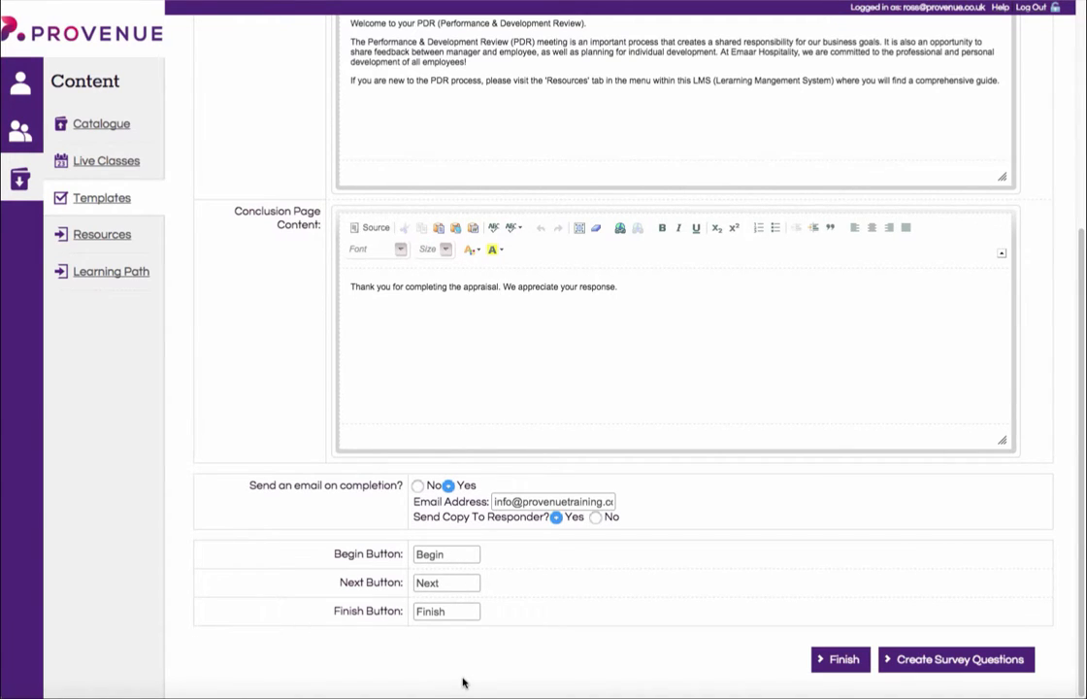
# - Open the template's survey questions and review its pages from Background Information through Employee Summary Comments
pyautogui.click(950, 658)
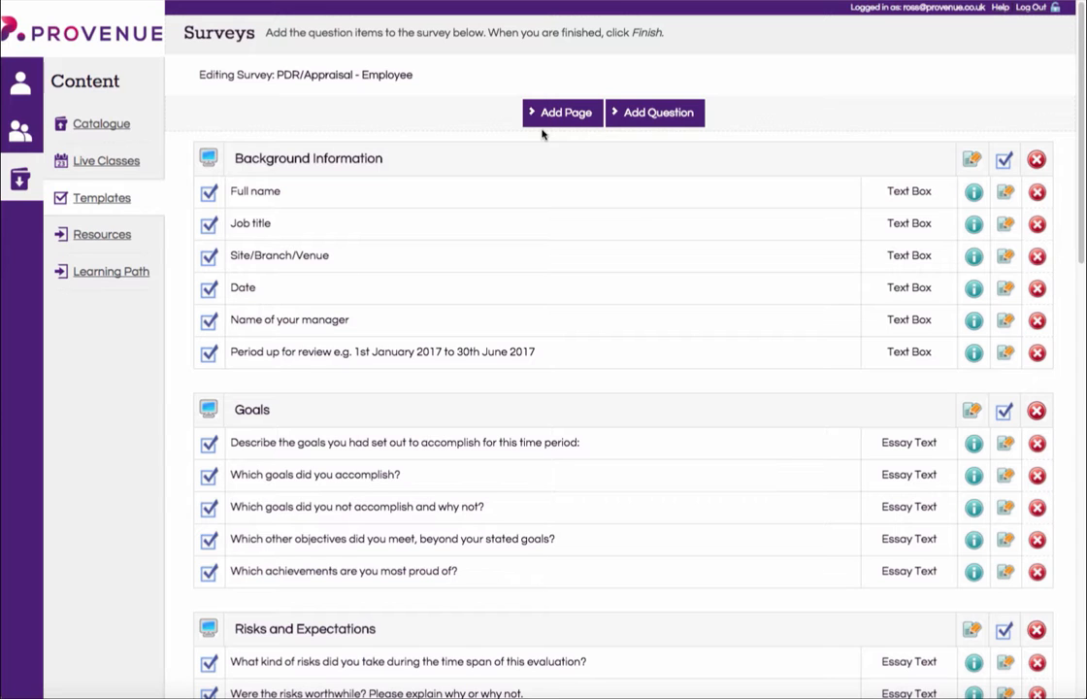
pyautogui.scroll(-3, 459, 277)
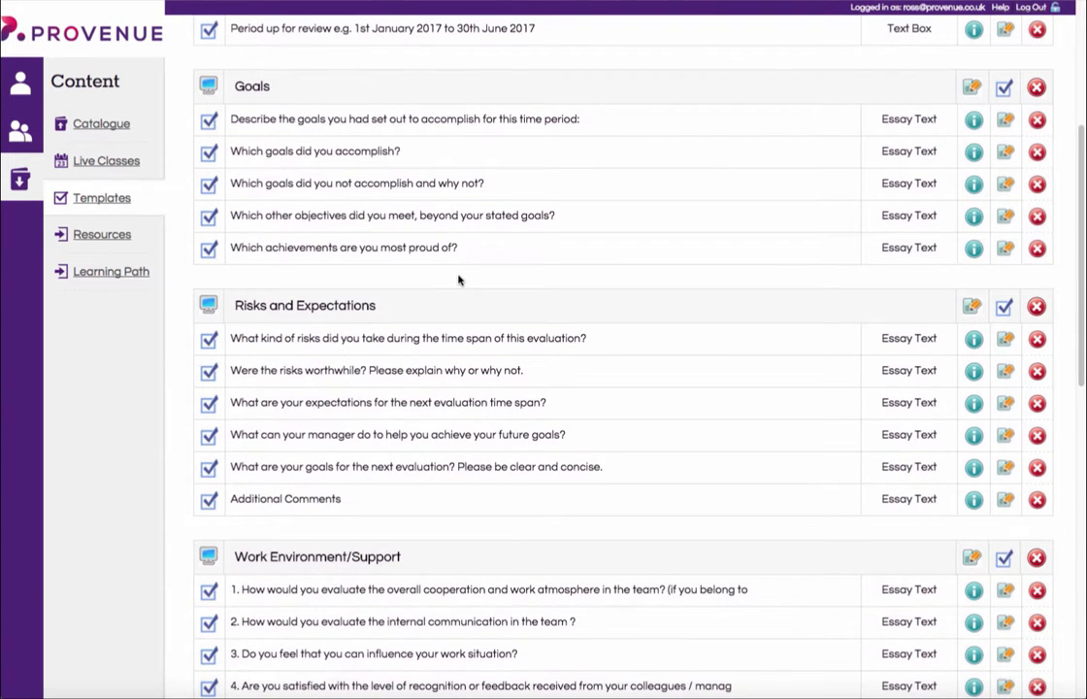
pyautogui.scroll(-4, 459, 278)
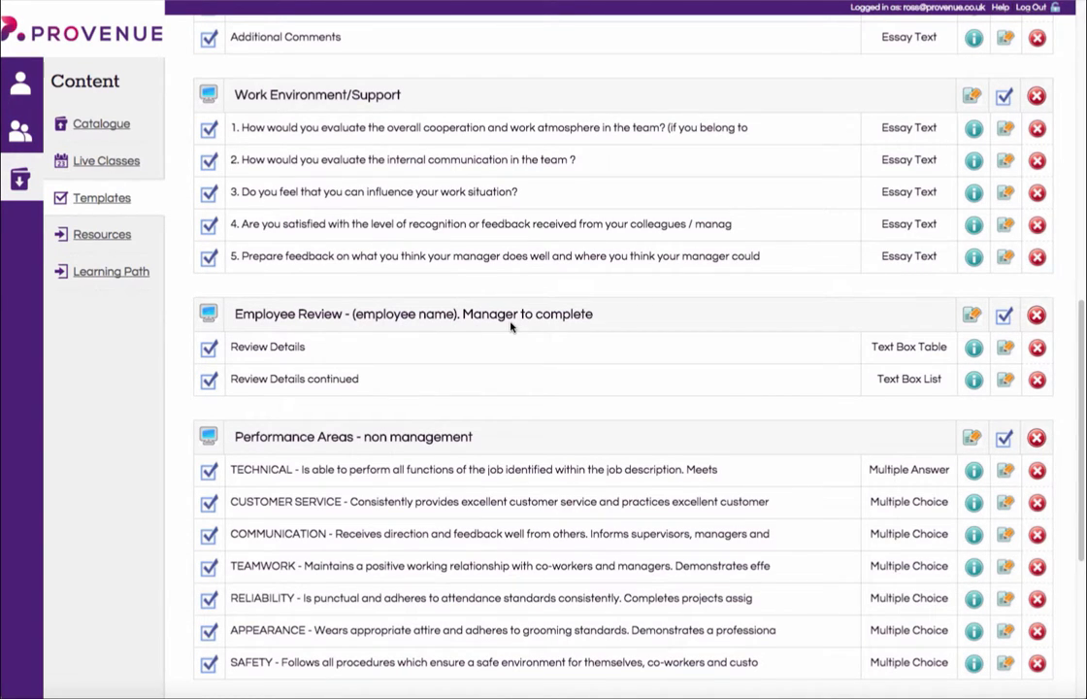
pyautogui.scroll(-4, 510, 327)
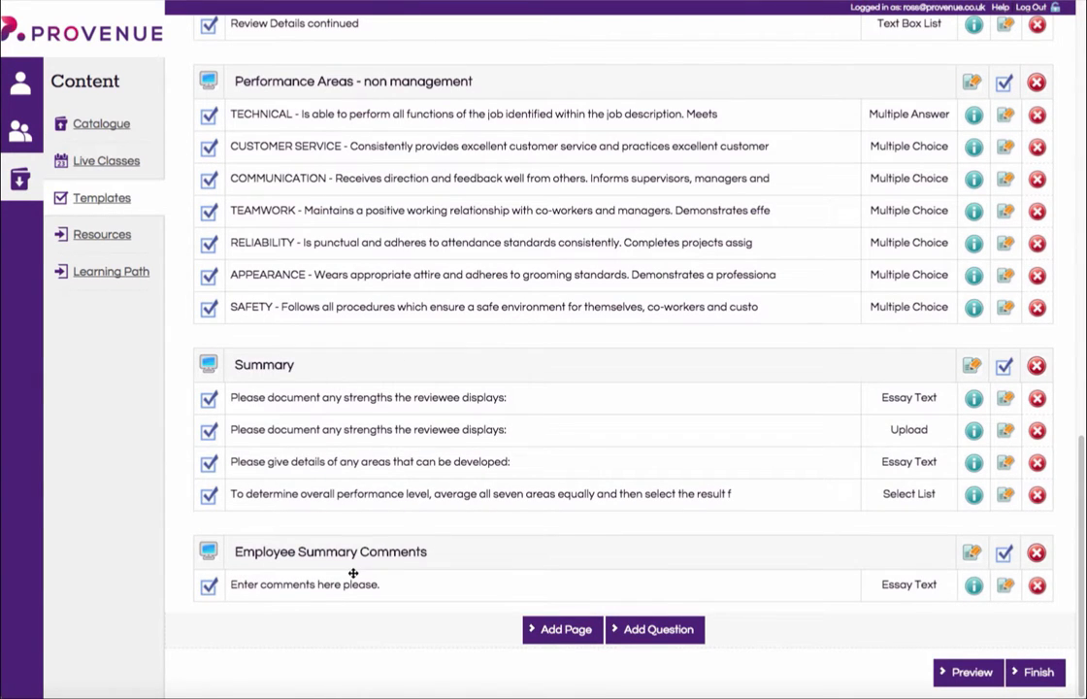
pyautogui.scroll(7, 447, 590)
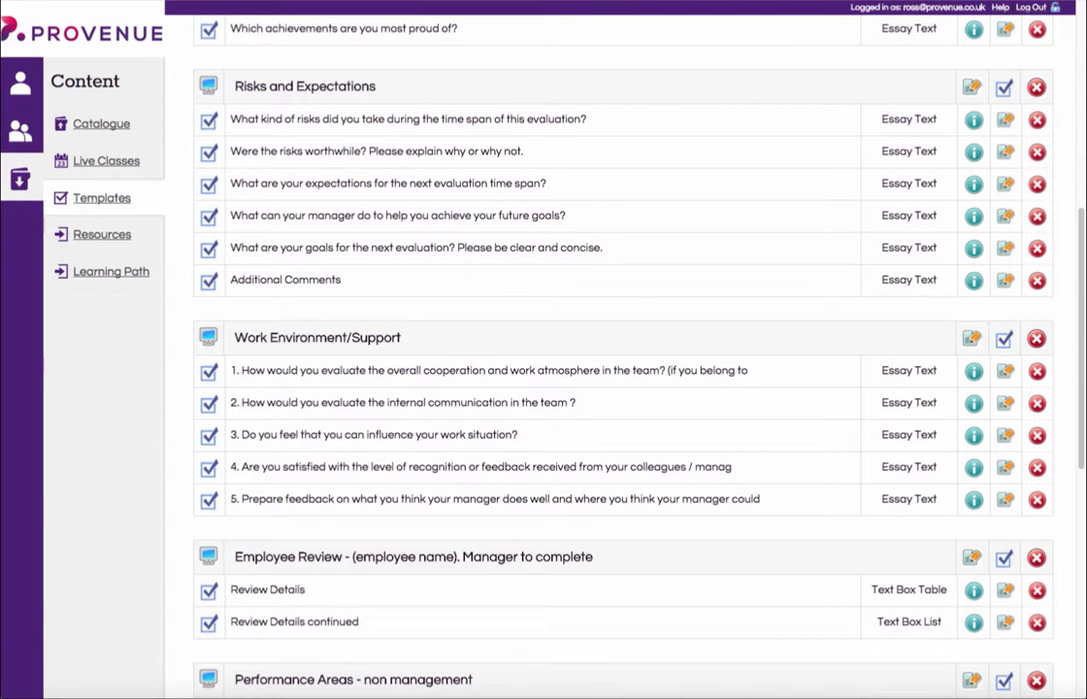
pyautogui.scroll(6, 636, 219)
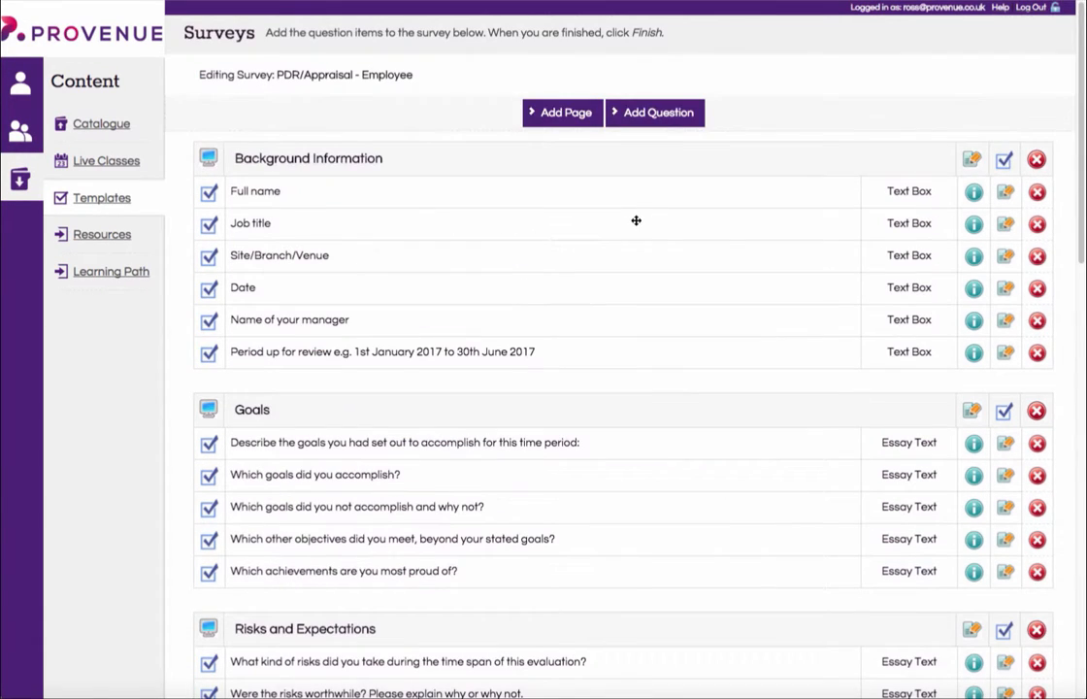
# - View the item types available for a new question on the Background Information page, and close without adding one
pyautogui.click(668, 112)
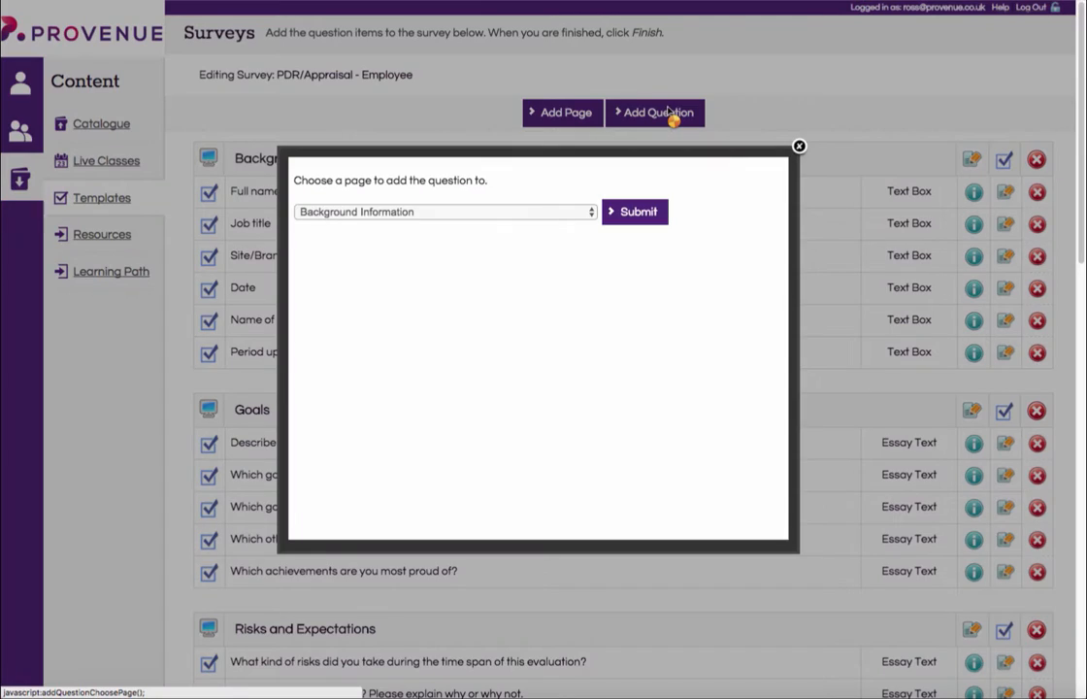
pyautogui.click(637, 212)
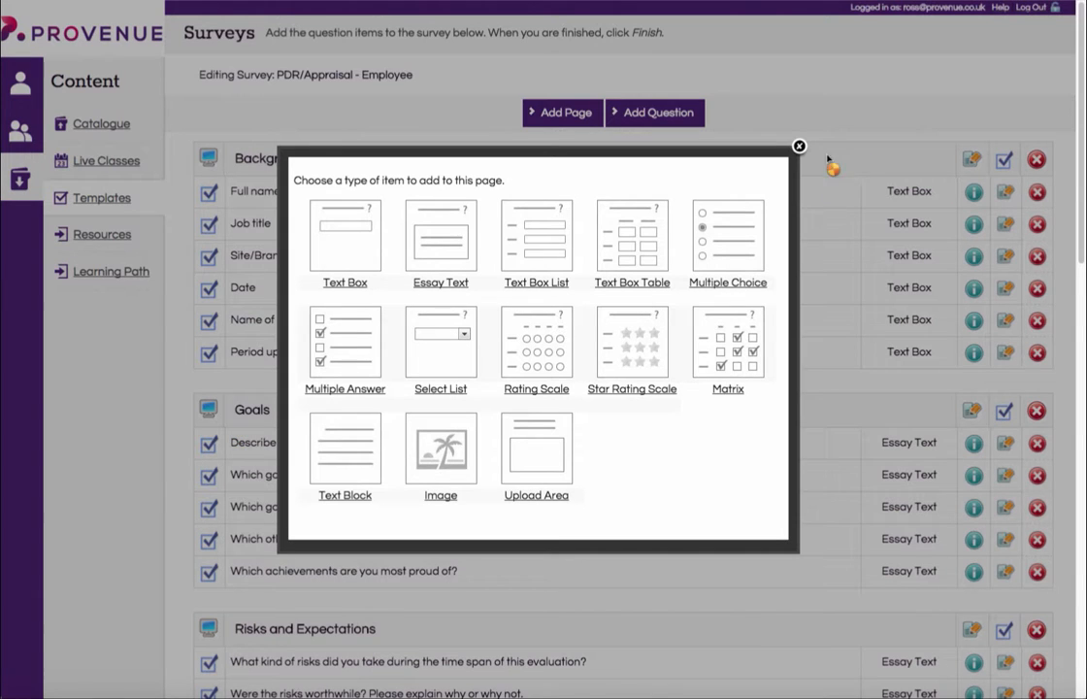
pyautogui.click(799, 146)
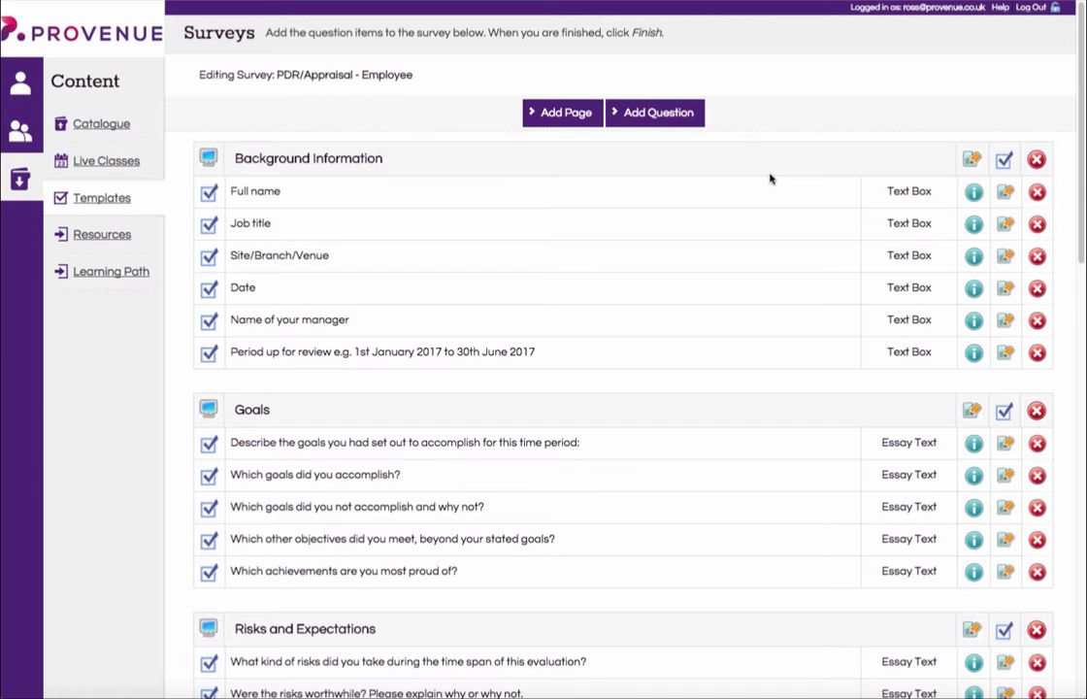
# - Open a new user appraisal form in the learner area and examine the appraisee and appraisal template choices
pyautogui.click(17, 84)
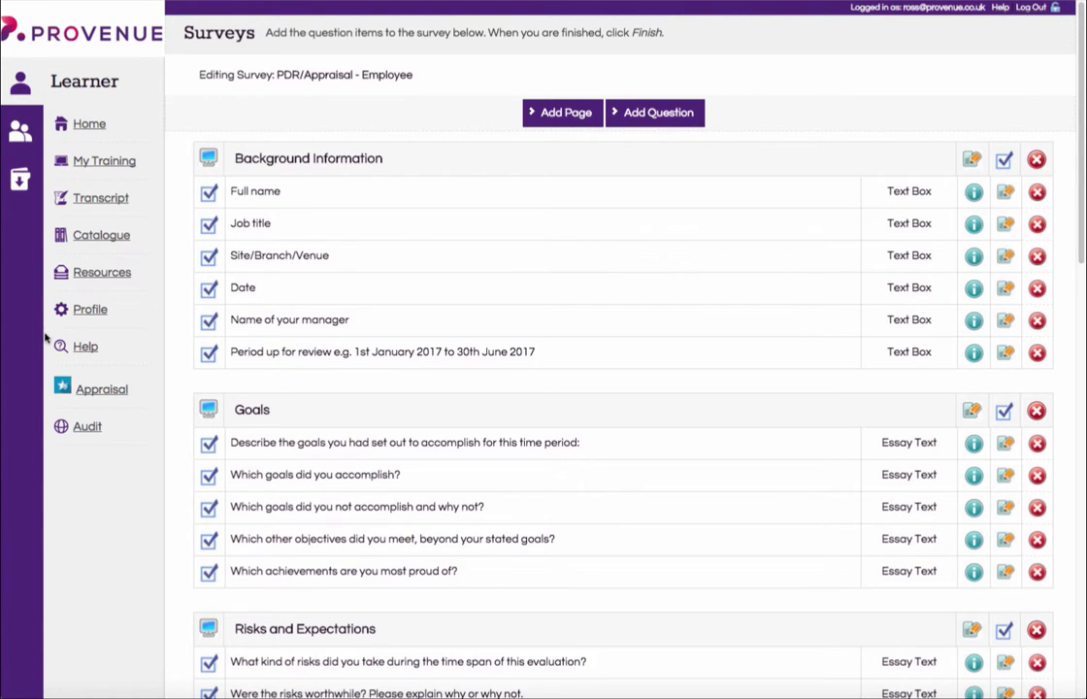
pyautogui.click(82, 393)
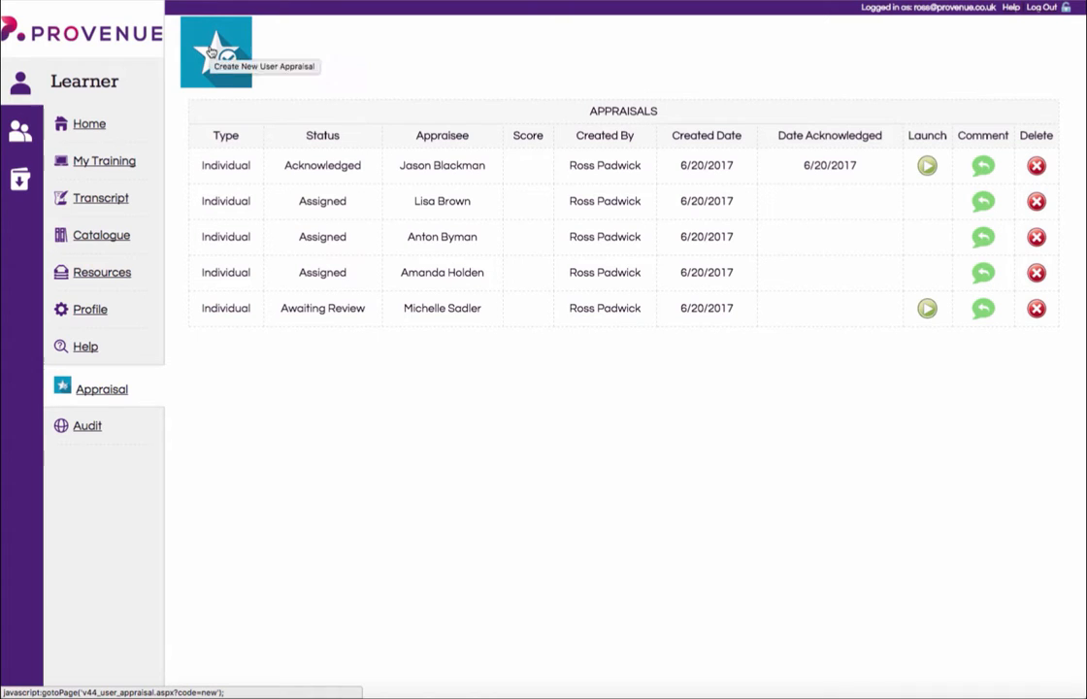
pyautogui.click(211, 51)
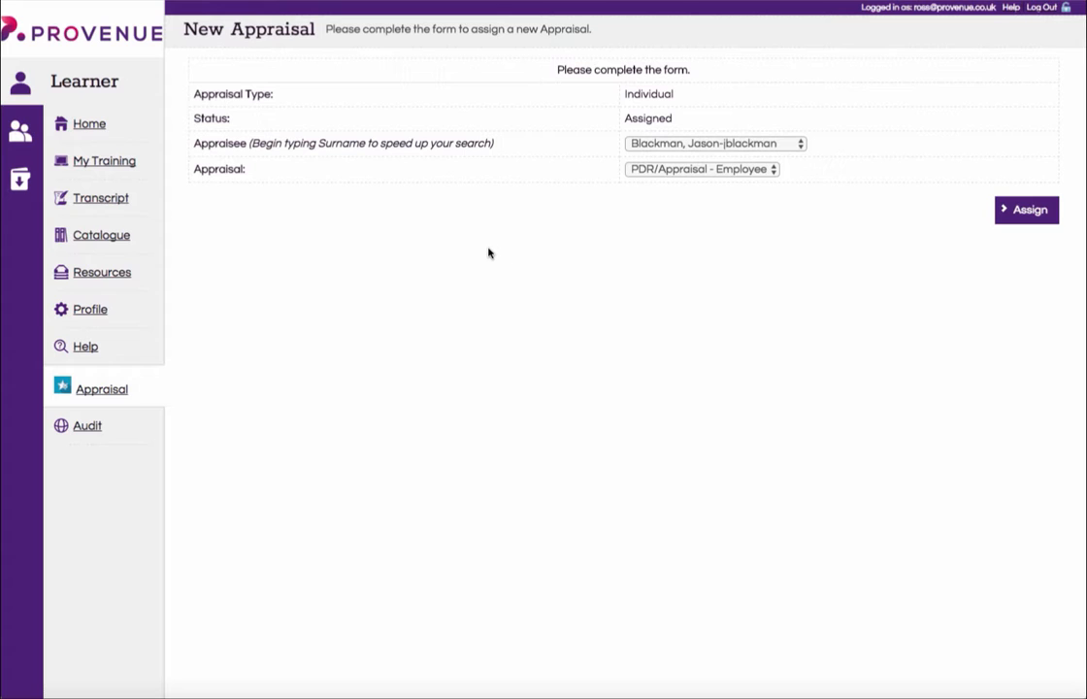
pyautogui.click(697, 146)
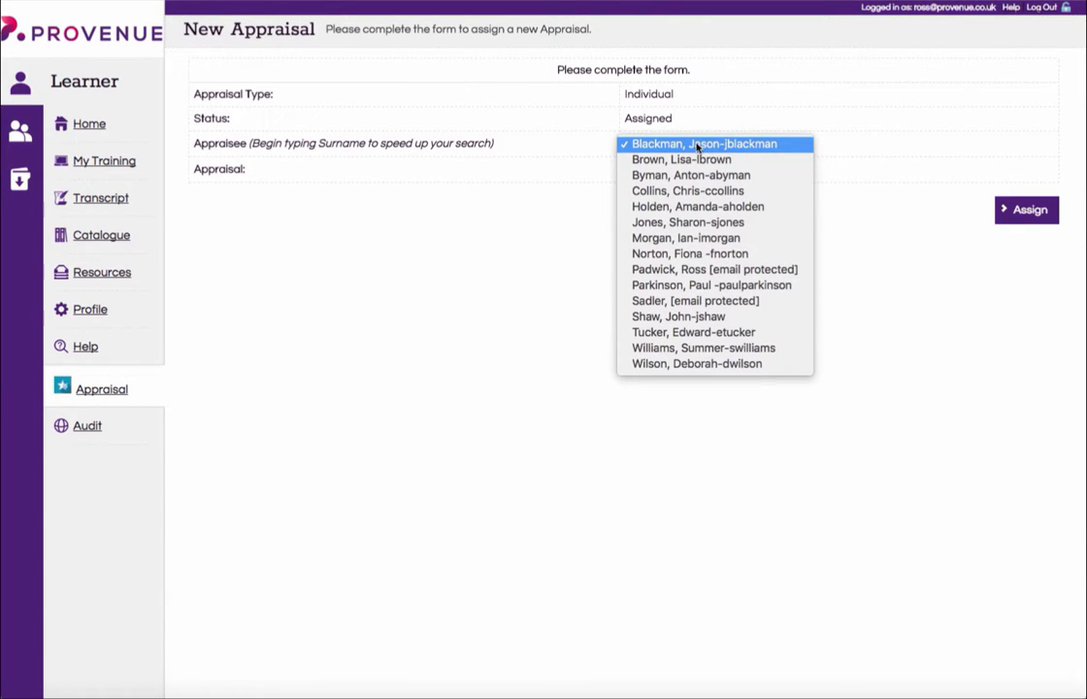
pyautogui.click(697, 147)
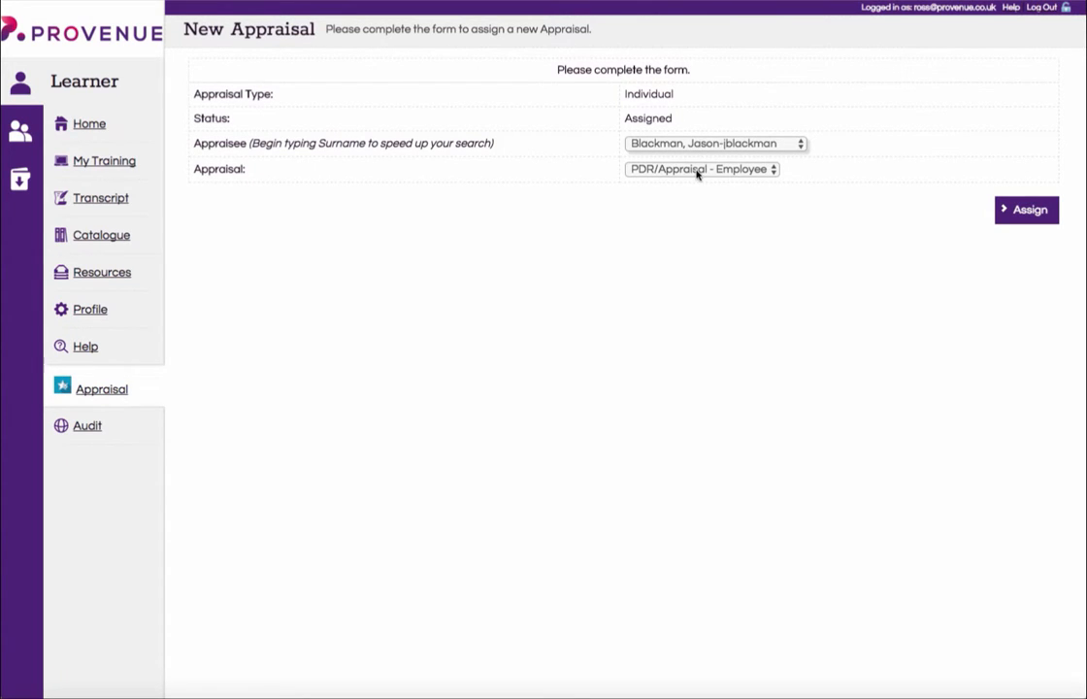
pyautogui.click(697, 171)
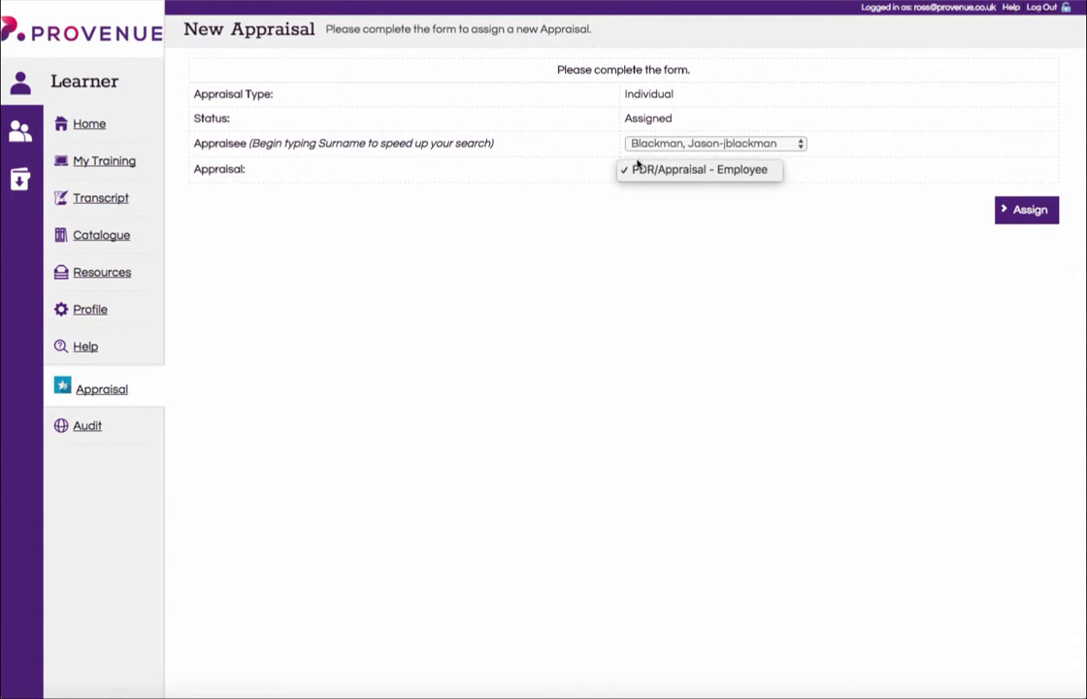
pyautogui.click(650, 243)
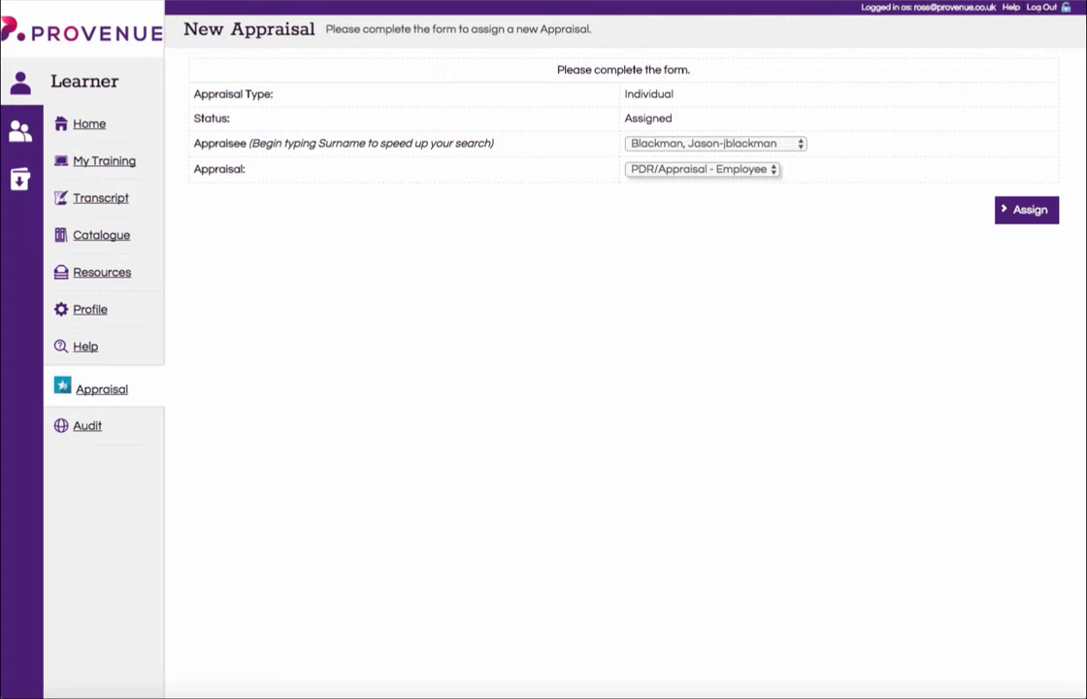
# - Open the in-progress individual appraisal from the learner profile and begin completing it
pyautogui.click(85, 313)
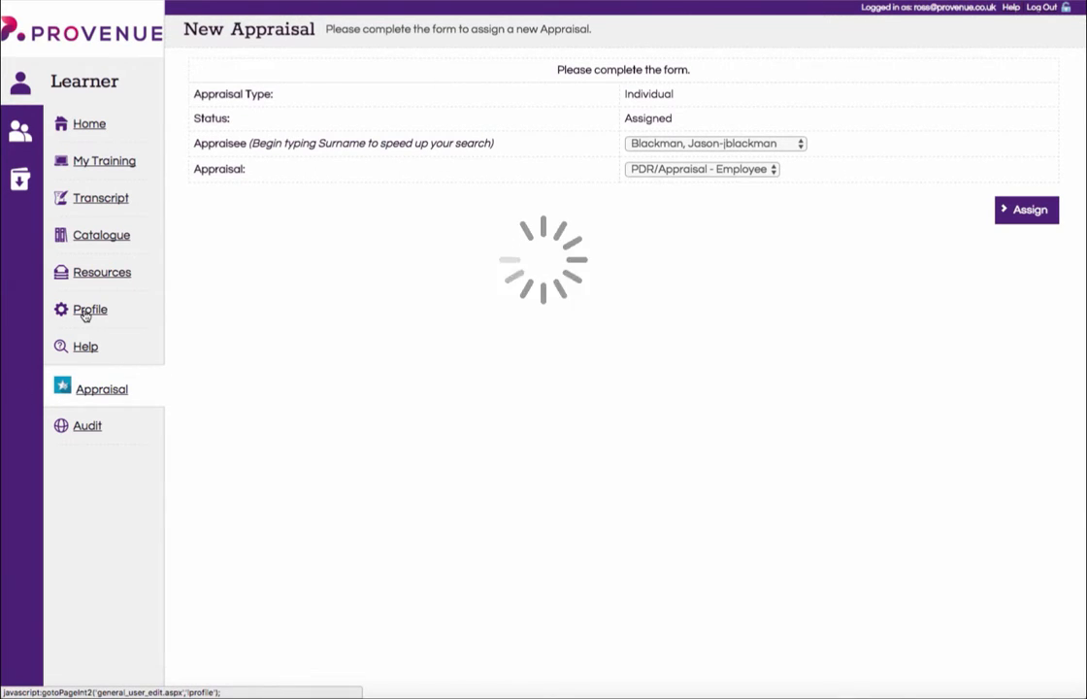
pyautogui.click(644, 66)
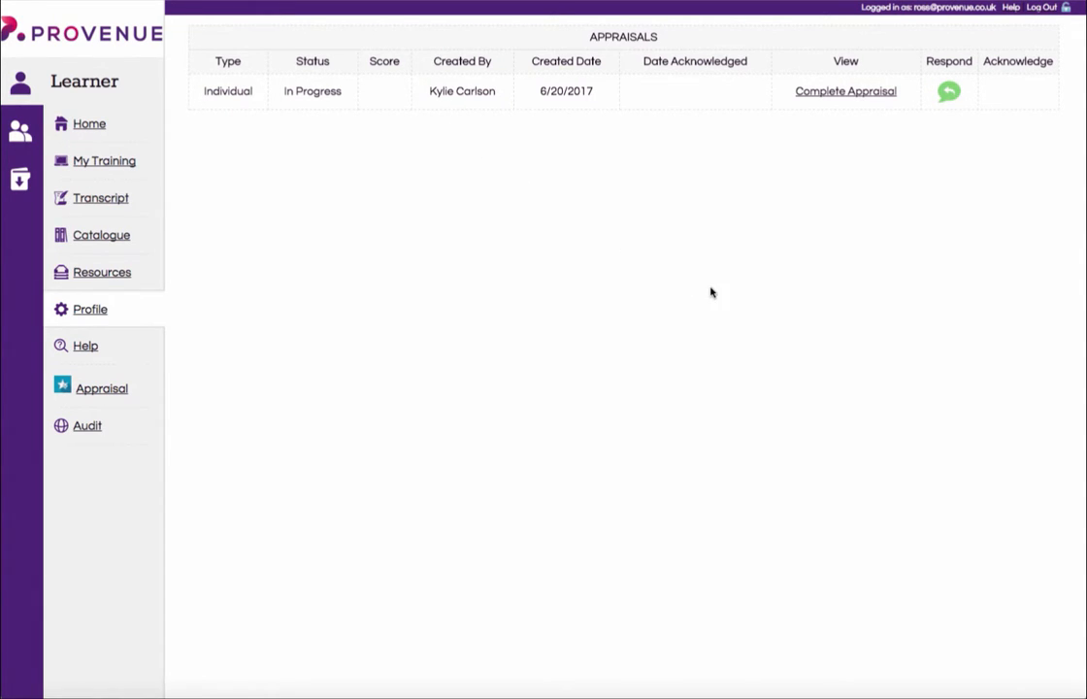
pyautogui.click(836, 91)
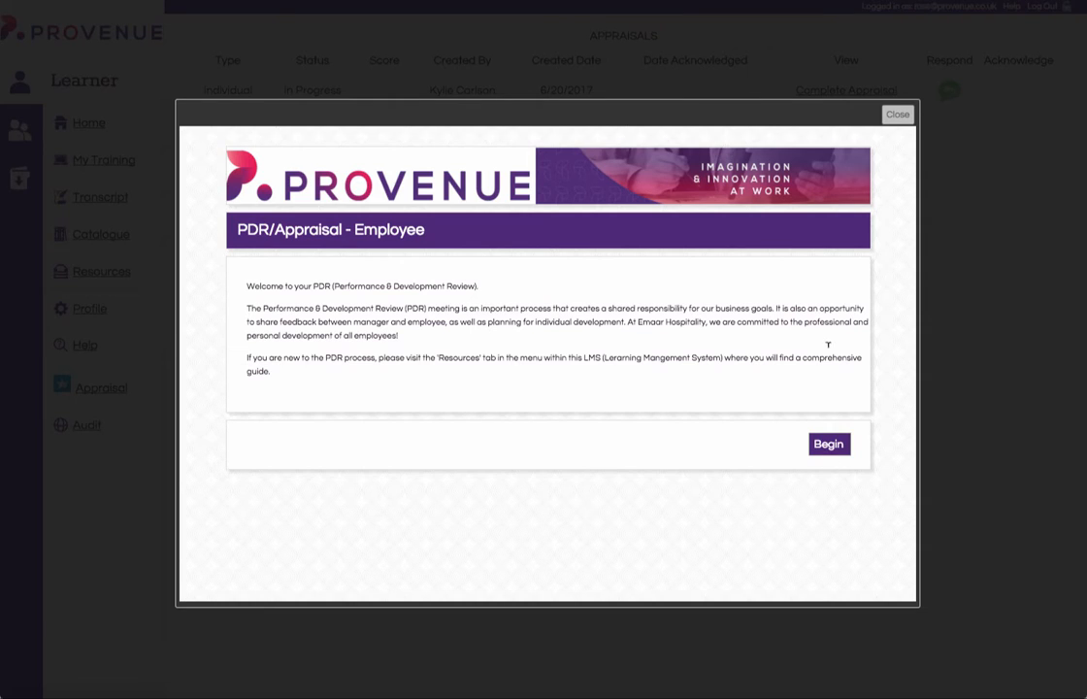
pyautogui.click(837, 449)
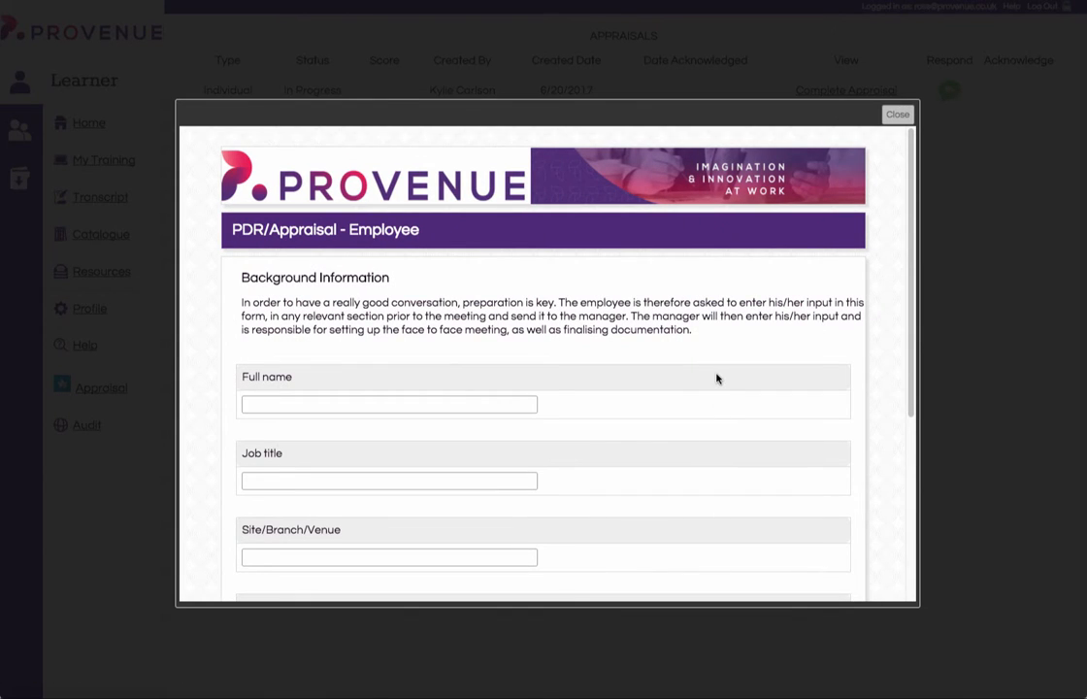
# - Fill in the employee's full name and enter Housekeeper as the job title in the Background Information section
pyautogui.scroll(-3, 716, 377)
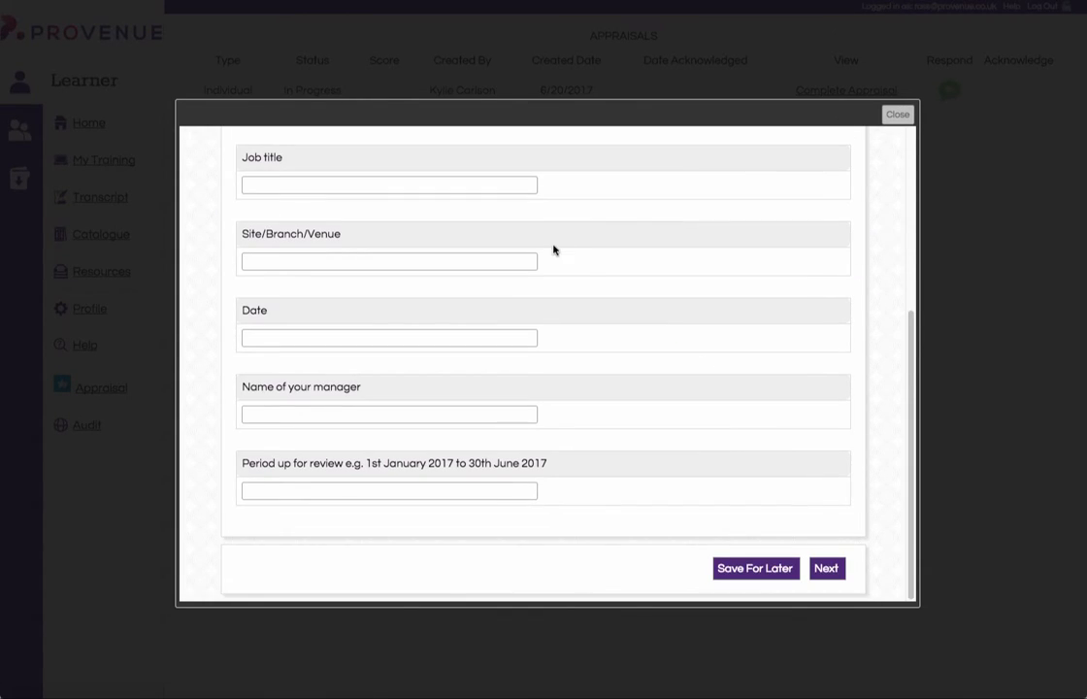
pyautogui.scroll(1, 554, 251)
pyautogui.scroll(3, 553, 254)
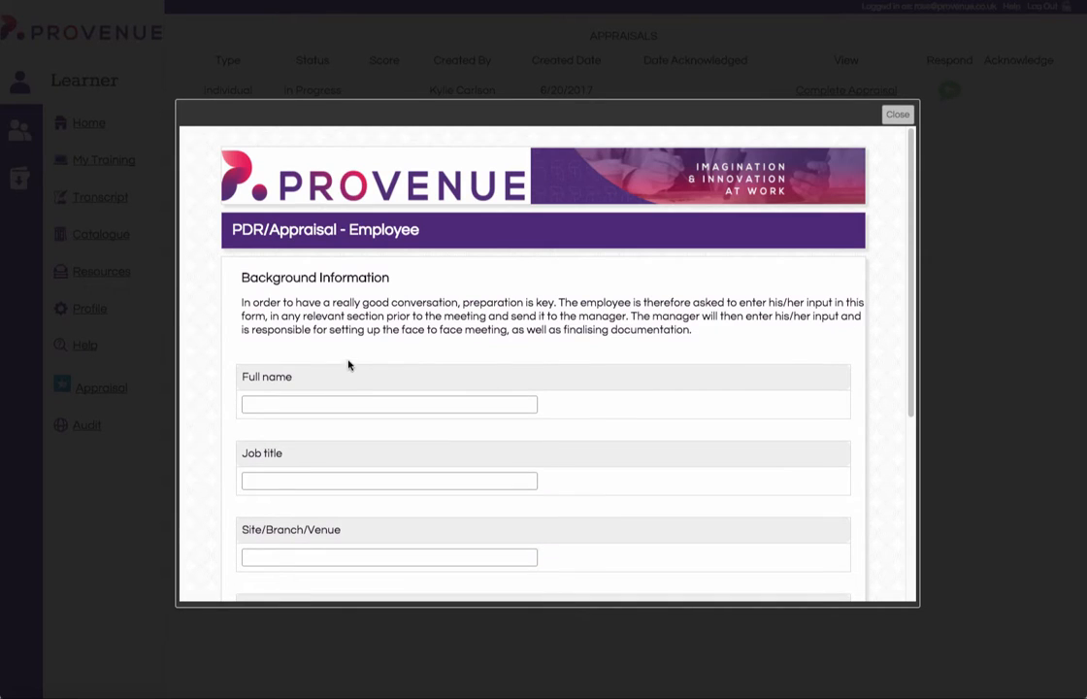
pyautogui.click(339, 397)
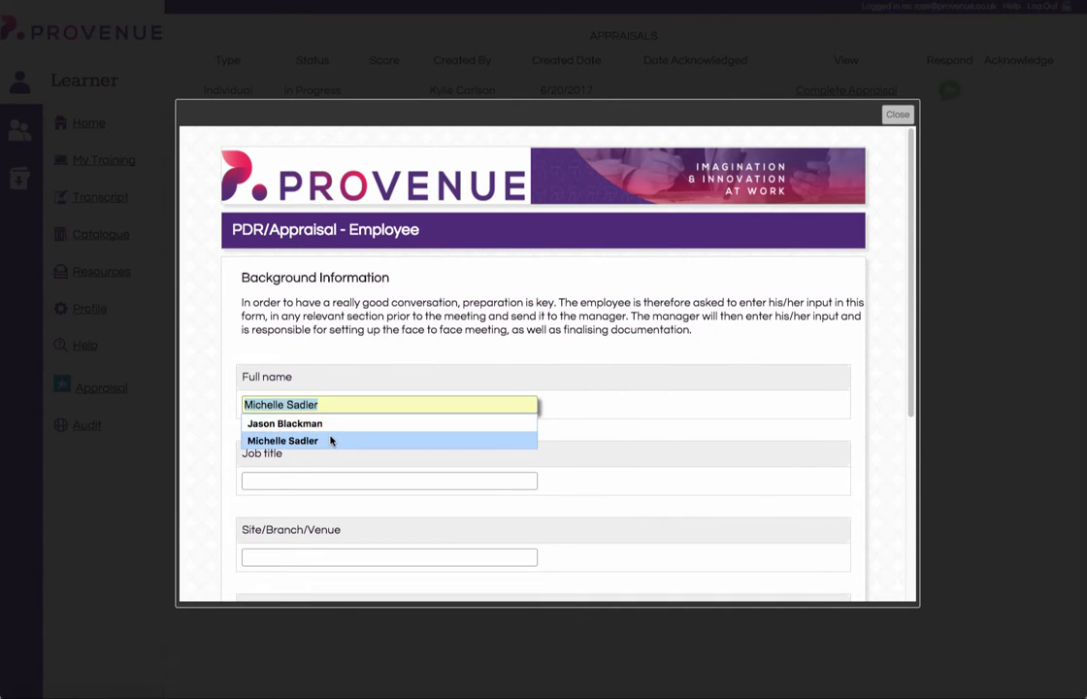
pyautogui.click(332, 440)
pyautogui.click(321, 474)
pyautogui.click(330, 495)
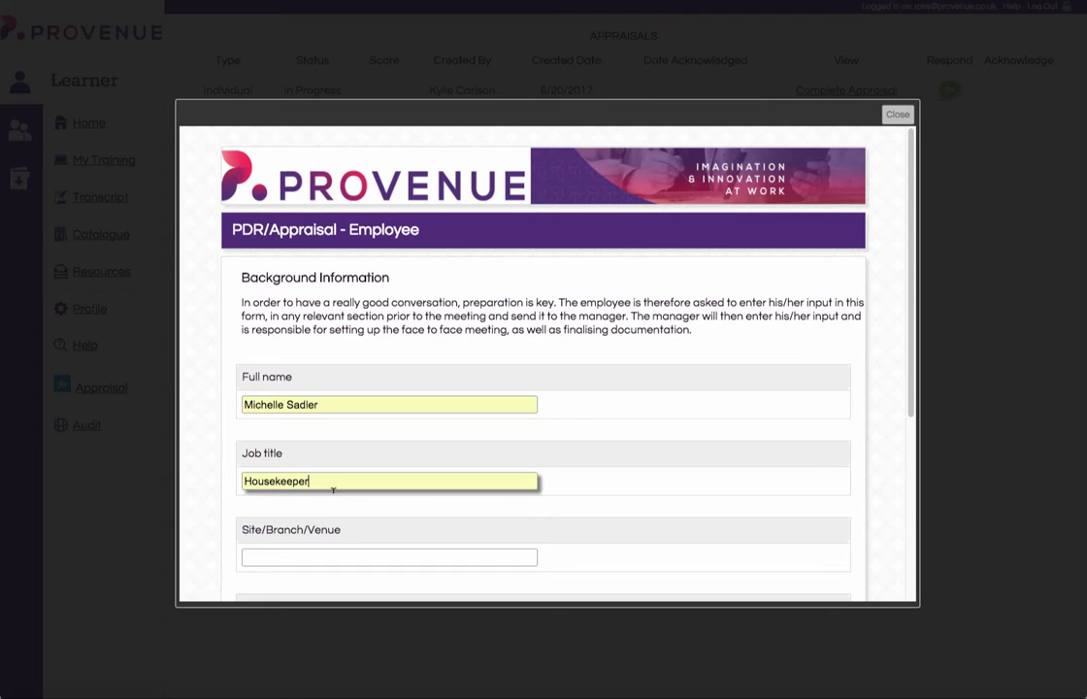
# - Set the Site/Branch/Venue to Swindon and the date to 20/06/2016
pyautogui.scroll(-3, 376, 448)
pyautogui.click(383, 285)
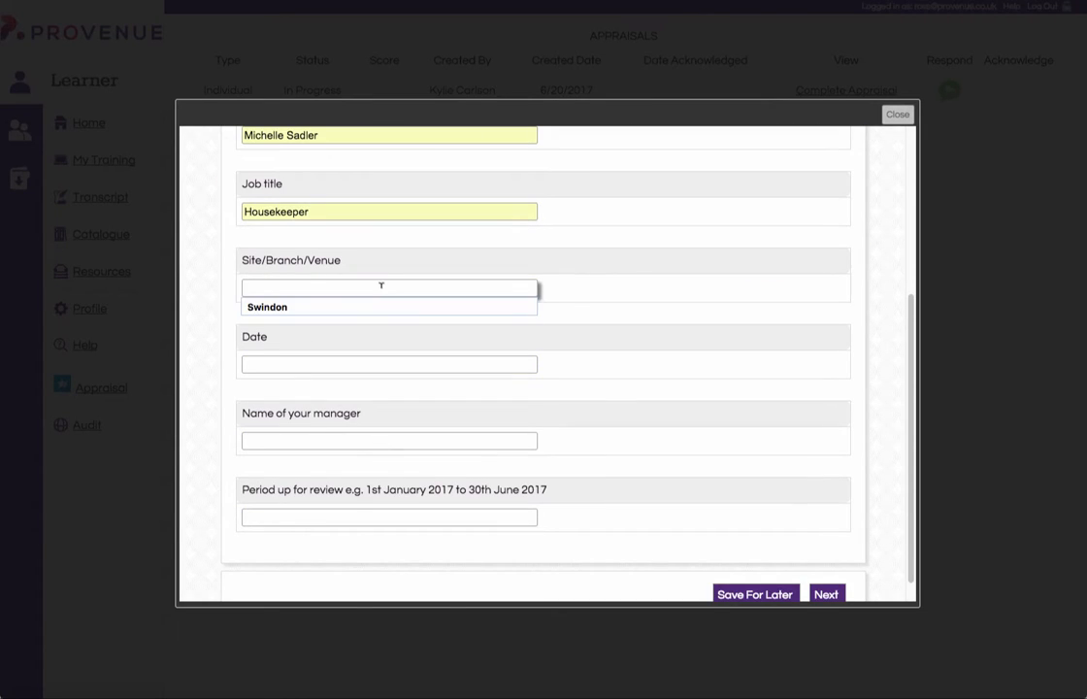
pyautogui.click(378, 309)
pyautogui.click(350, 362)
pyautogui.click(352, 378)
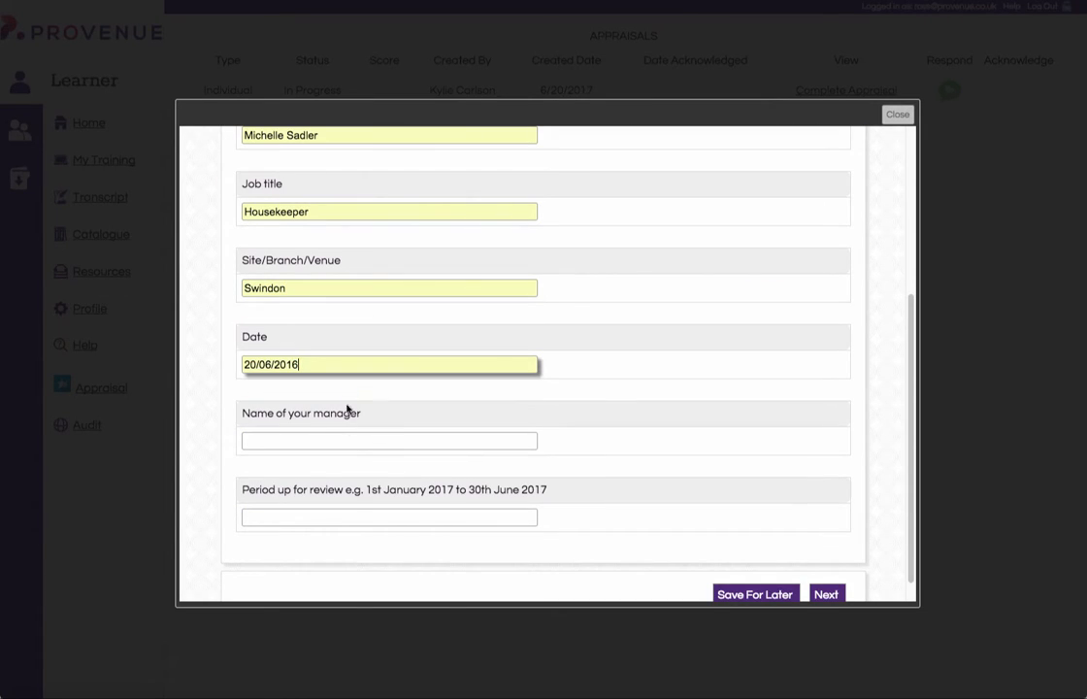
# - Fill in the manager's name and set the period up for review to 1st January 2017 to 30th June 2017
pyautogui.click(352, 438)
pyautogui.click(339, 462)
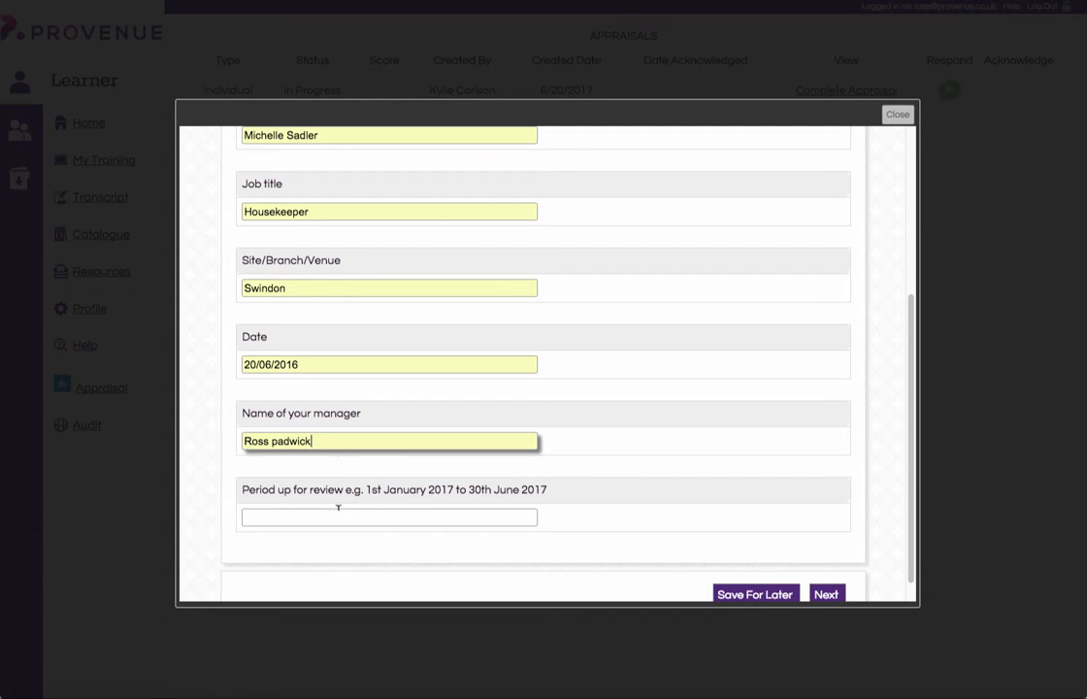
pyautogui.click(340, 516)
pyautogui.click(339, 535)
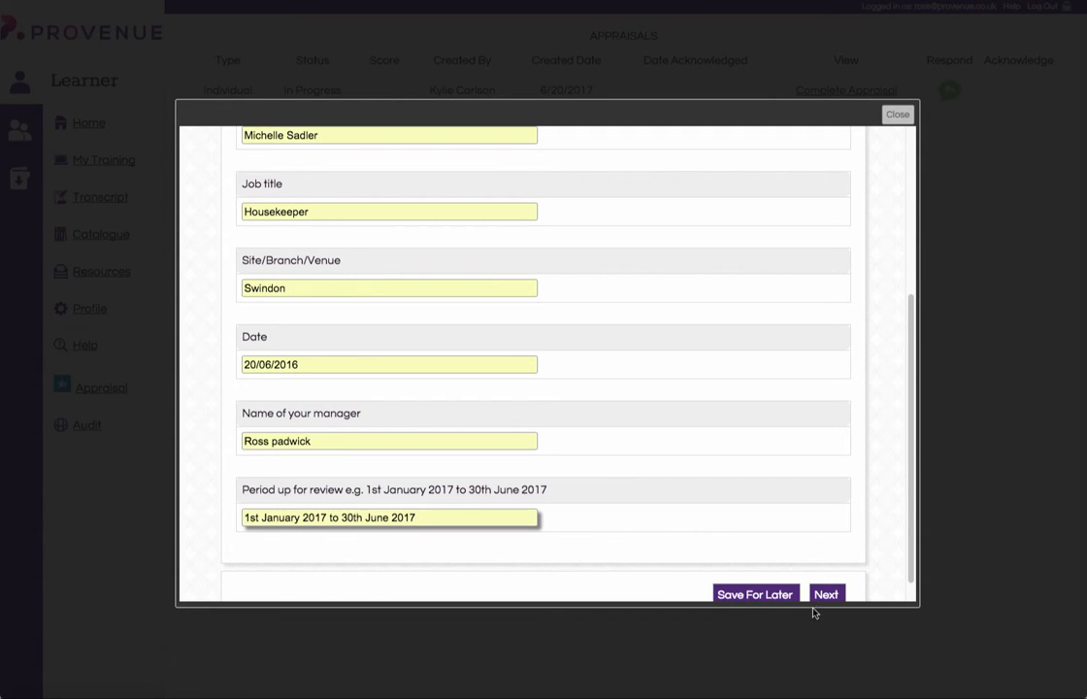
pyautogui.scroll(-1, 846, 555)
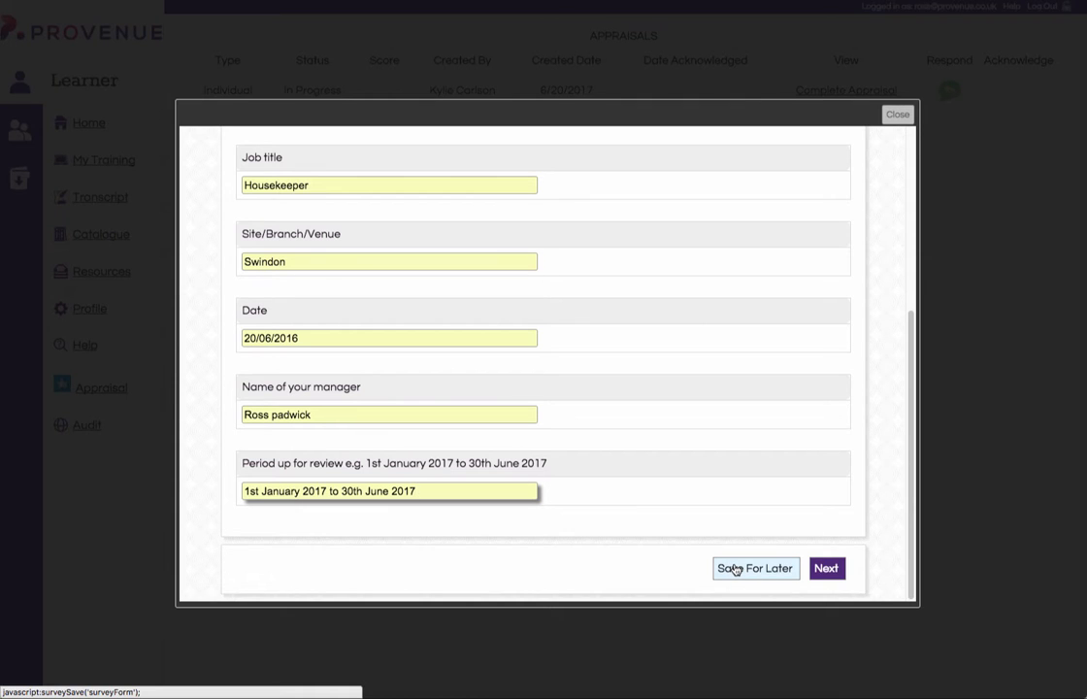
# - Continue from Background Information to the Goals section, look through its questions, and close the appraisal form
pyautogui.click(826, 575)
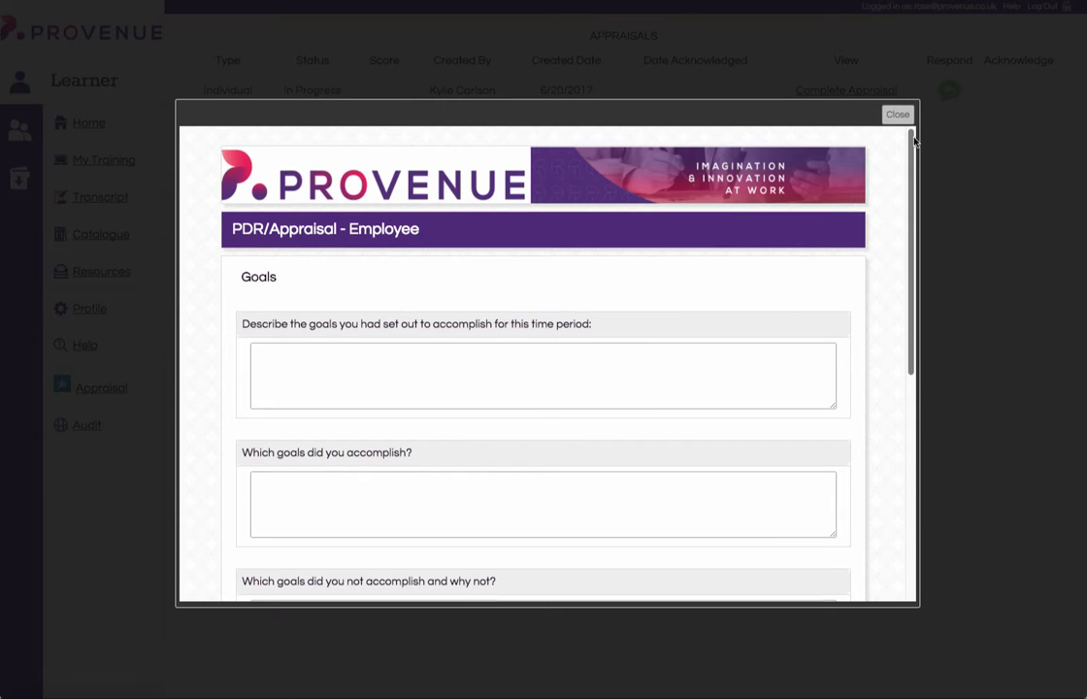
pyautogui.moveTo(913, 141); pyautogui.dragTo(895, 386)
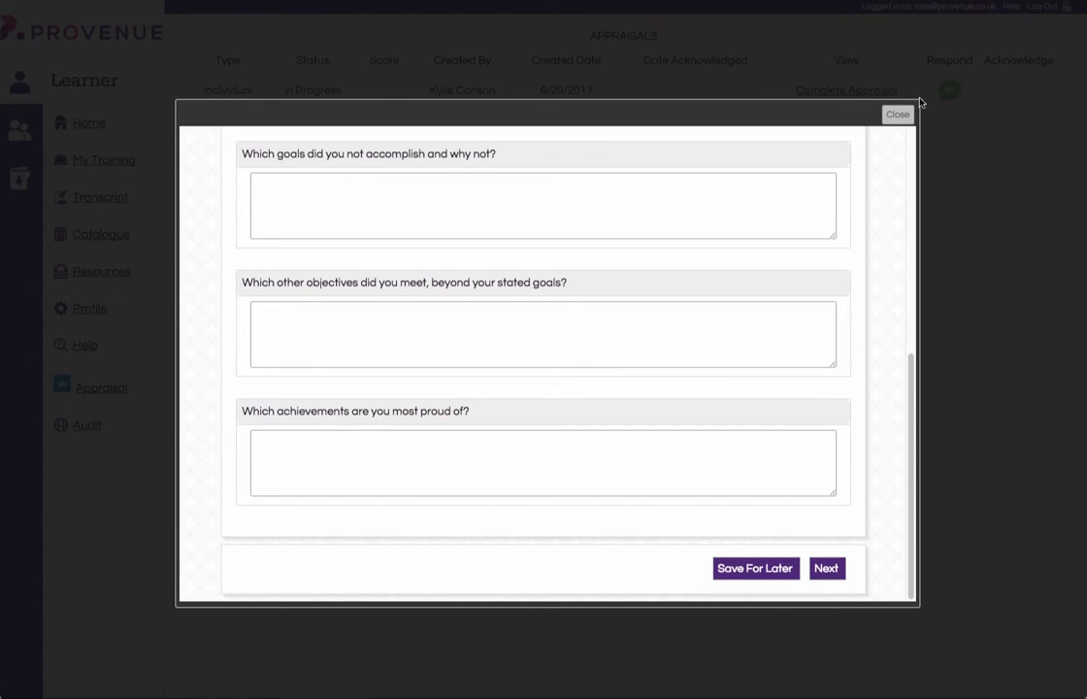
pyautogui.click(902, 117)
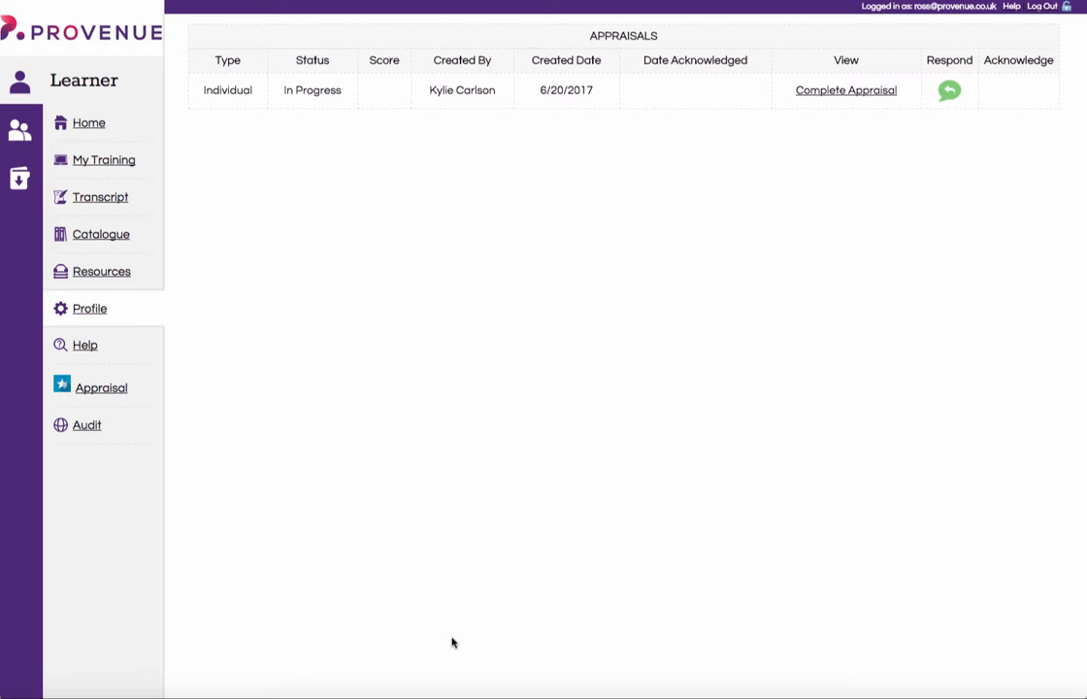
# - Open the list of assigned appraisals and launch the individual appraisal awaiting review, starting at its Background Information section
pyautogui.click(948, 93)
pyautogui.click(89, 388)
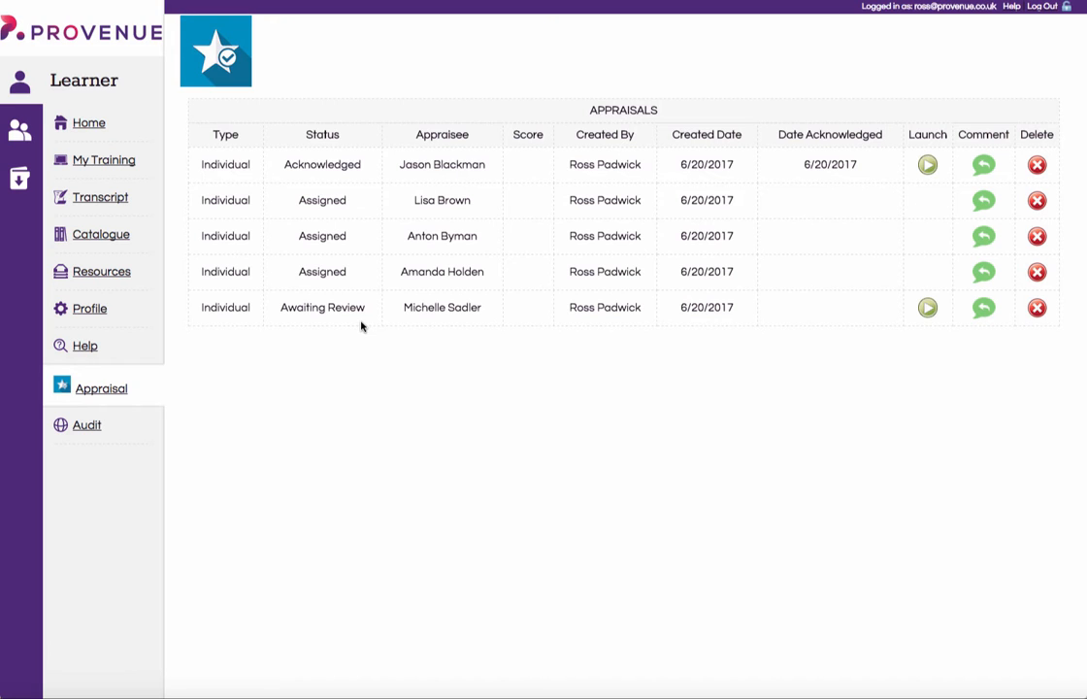
pyautogui.click(926, 308)
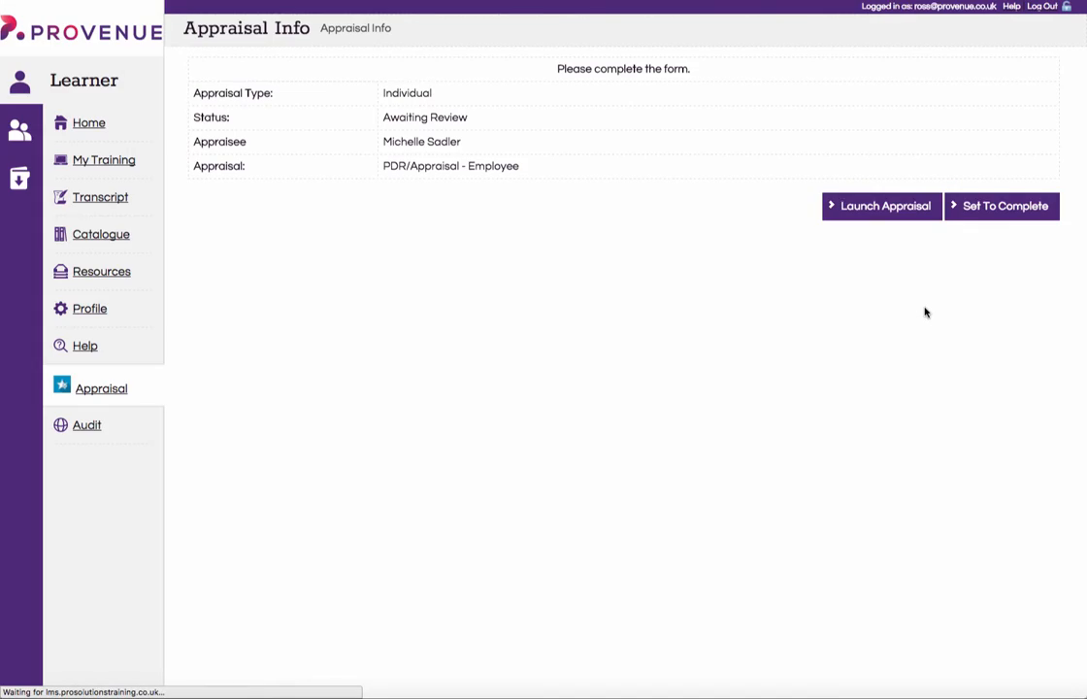
pyautogui.click(873, 217)
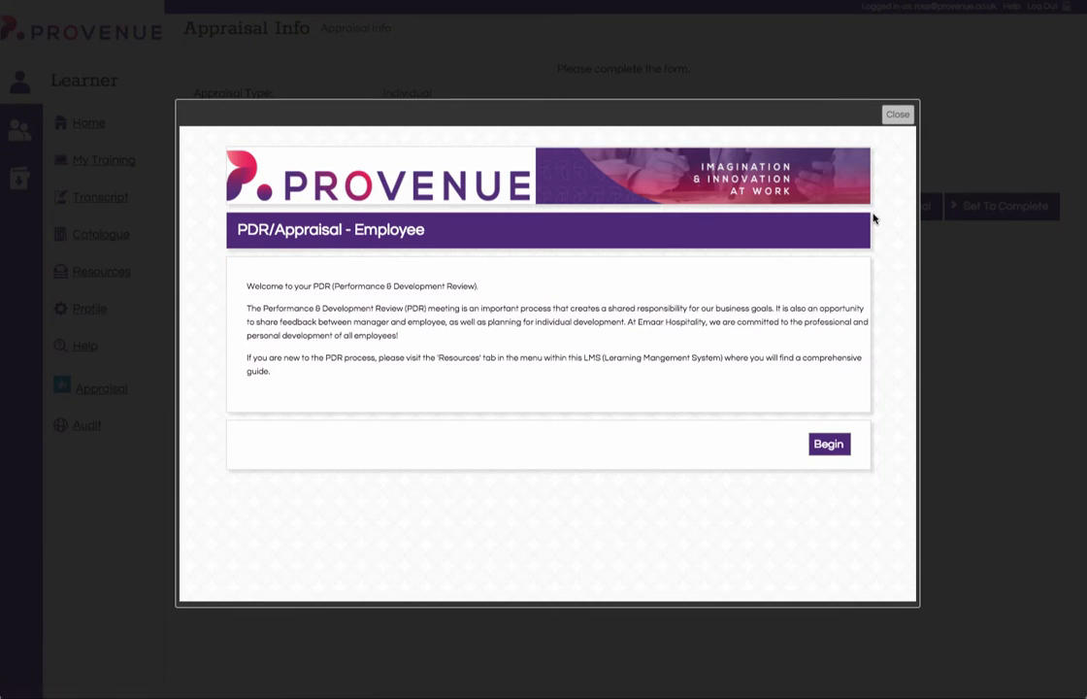
pyautogui.click(830, 444)
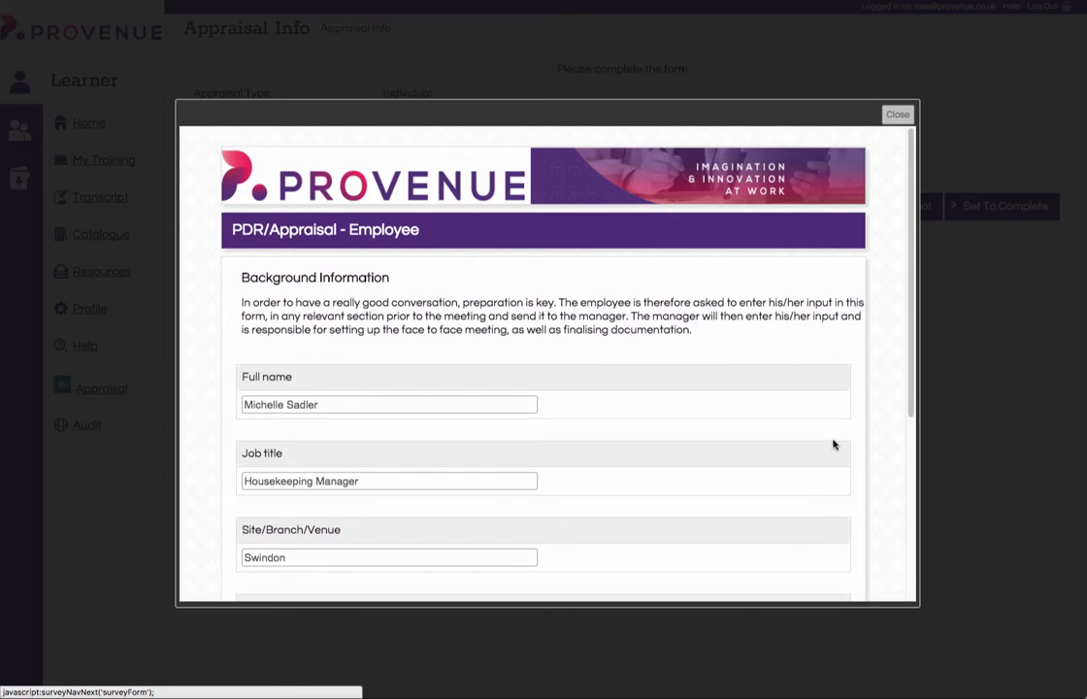
# - Examine the employee's answers from Background Information through Work Environment/Support, plus the Employee Review section for the manager
pyautogui.moveTo(912, 194); pyautogui.dragTo(914, 302)
pyautogui.scroll(-3, 840, 471)
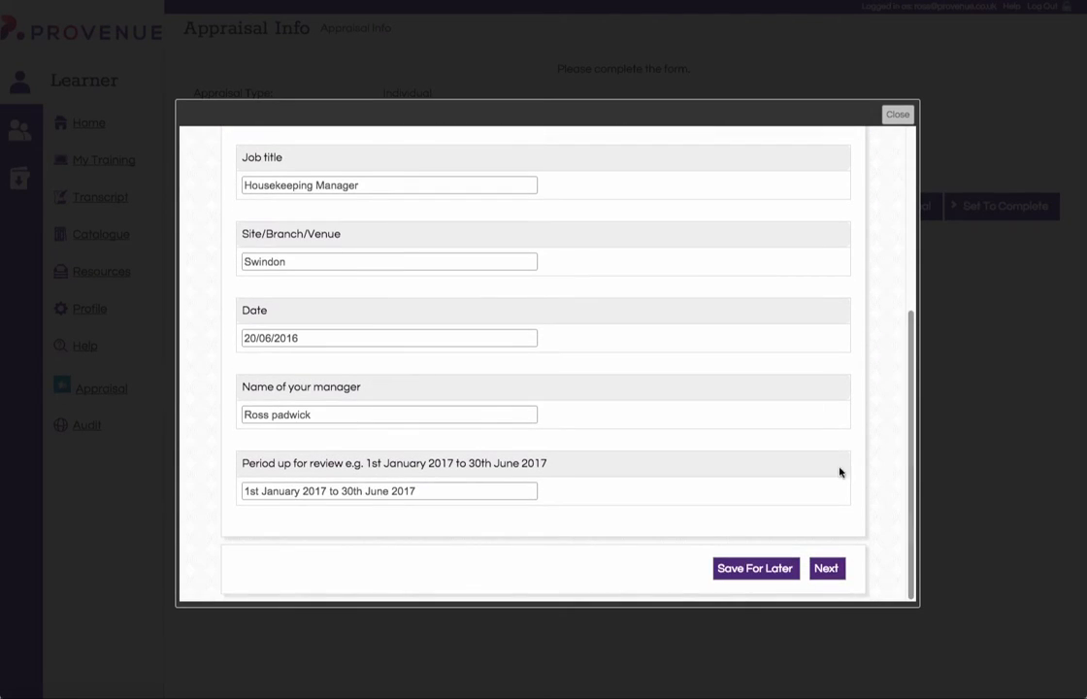
pyautogui.click(826, 568)
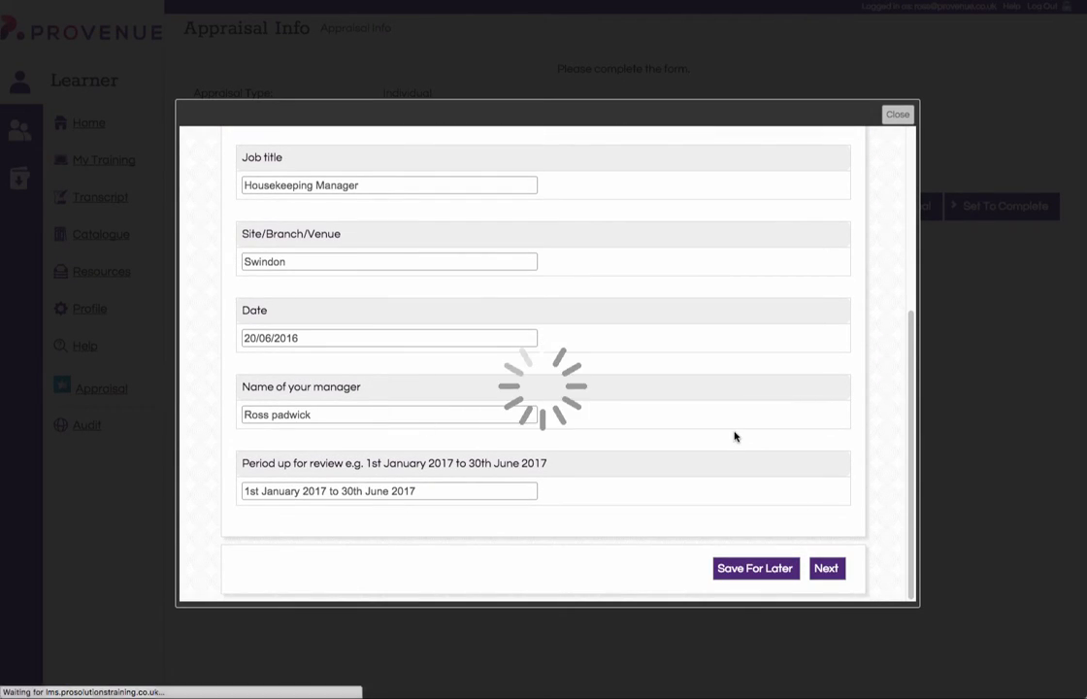
pyautogui.scroll(-5, 708, 396)
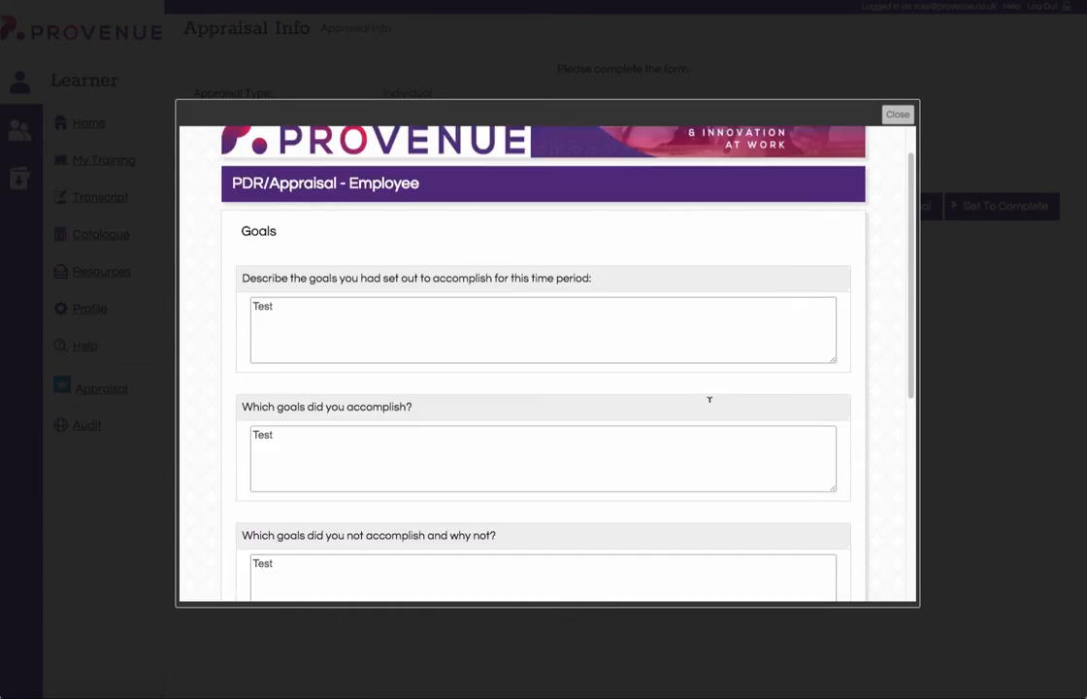
pyautogui.click(826, 570)
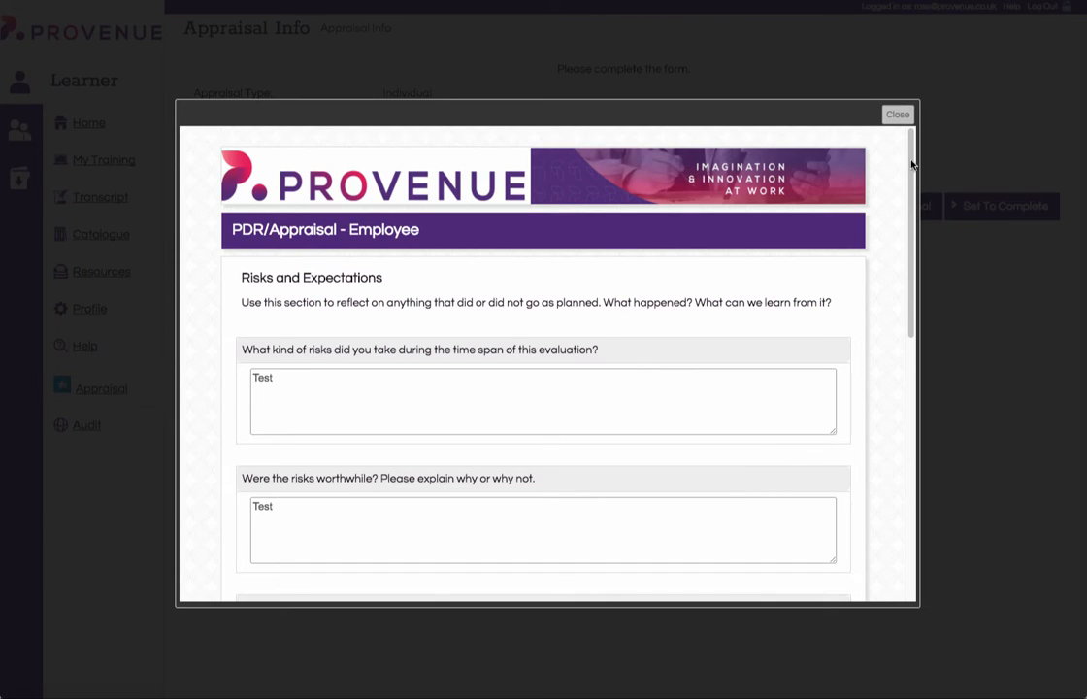
pyautogui.moveTo(913, 165); pyautogui.dragTo(929, 495)
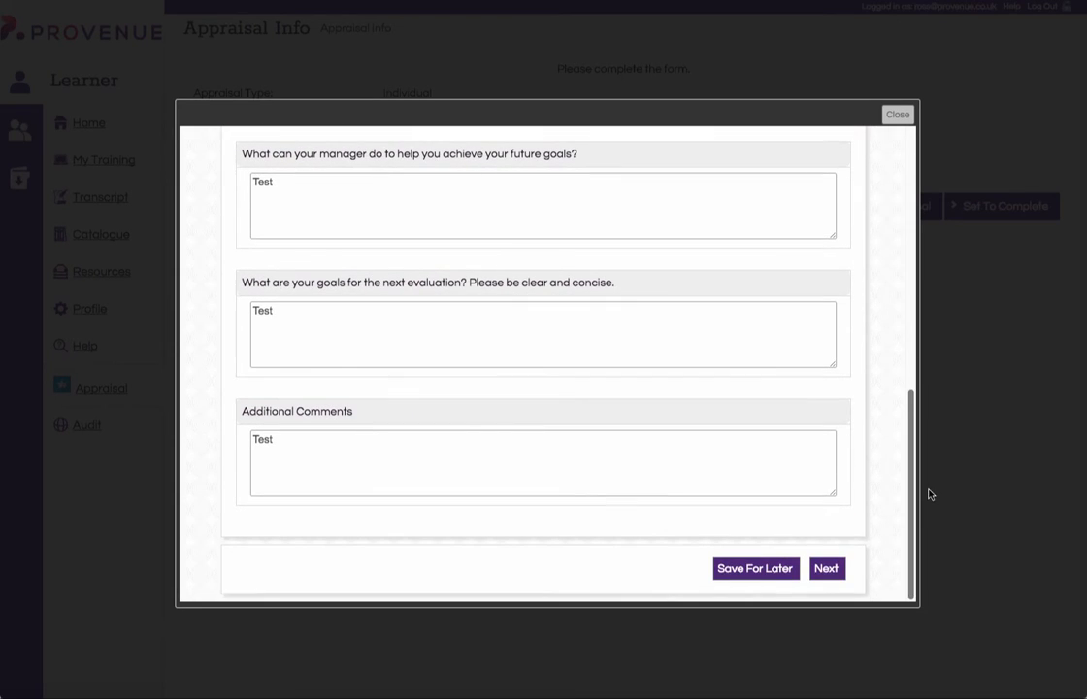
pyautogui.click(824, 571)
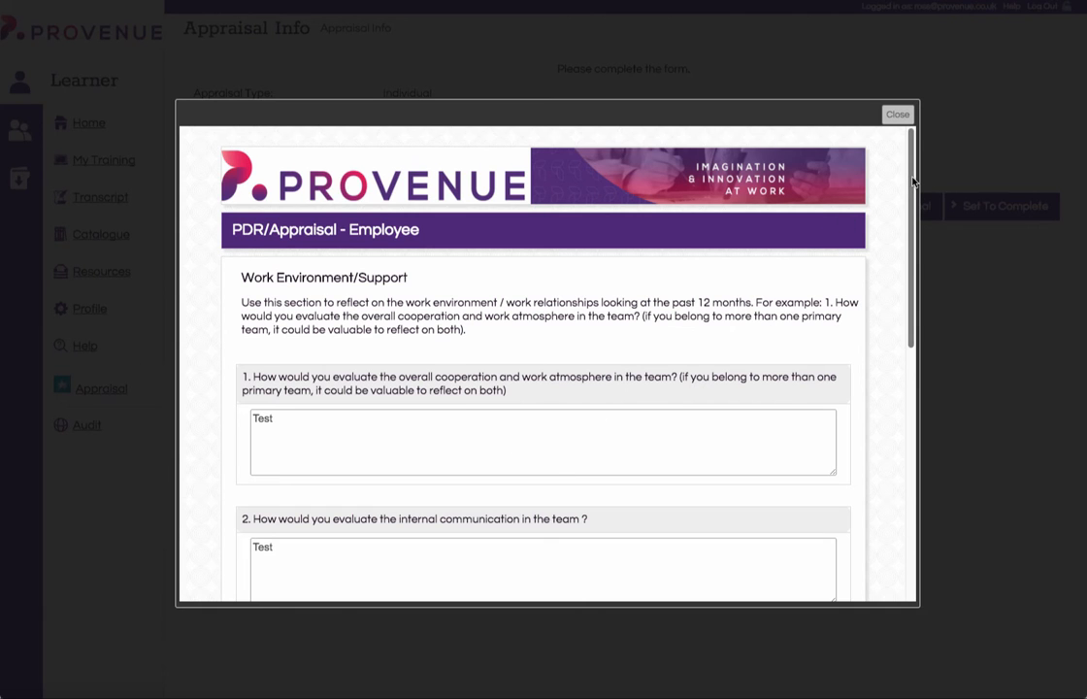
pyautogui.moveTo(913, 179); pyautogui.dragTo(893, 438)
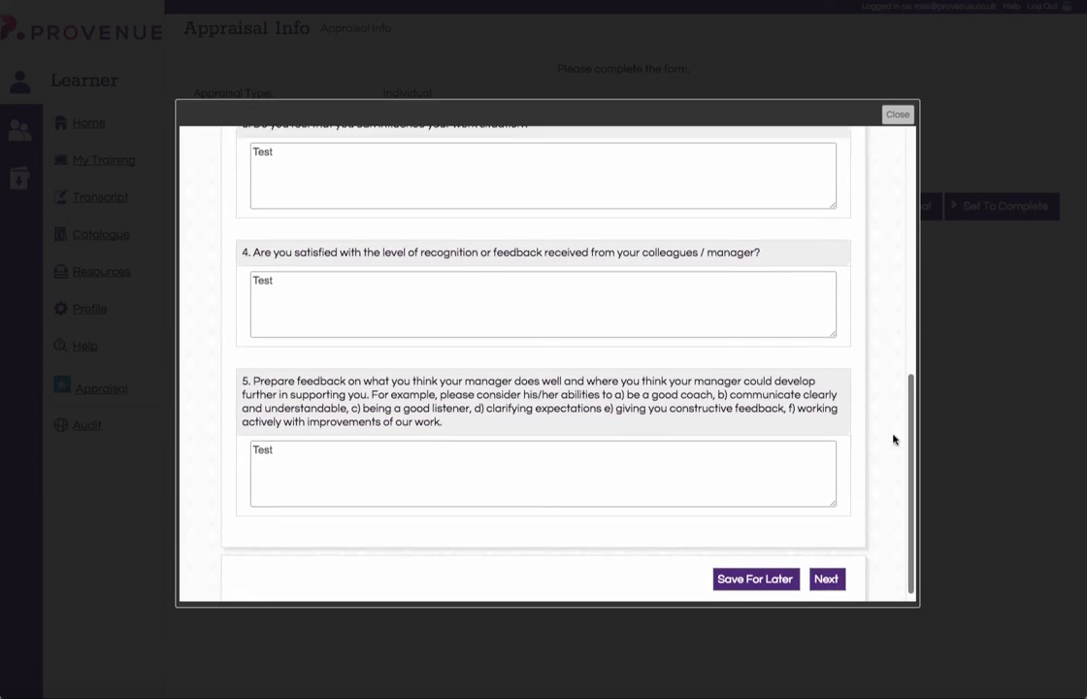
pyautogui.click(825, 567)
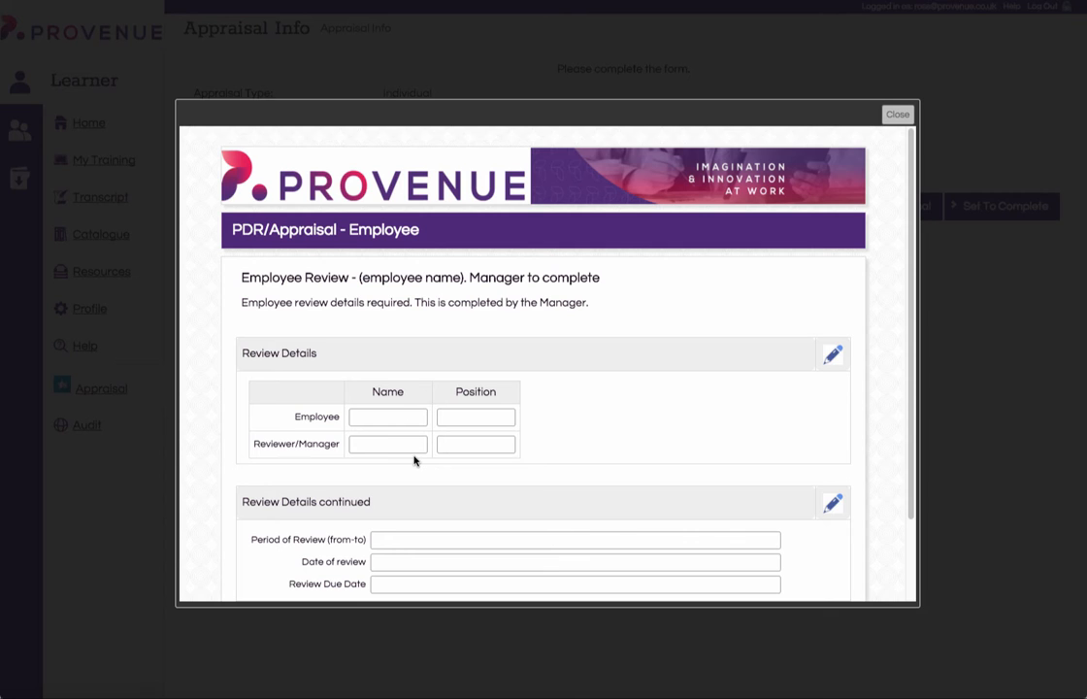
pyautogui.scroll(-2, 414, 460)
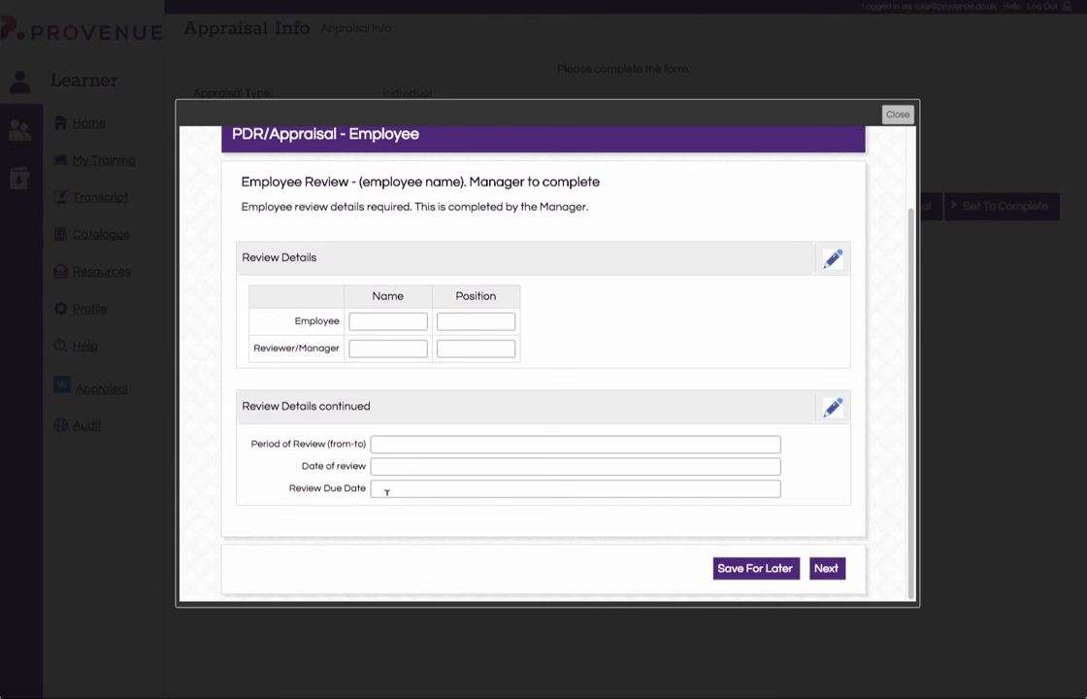
pyautogui.click(825, 570)
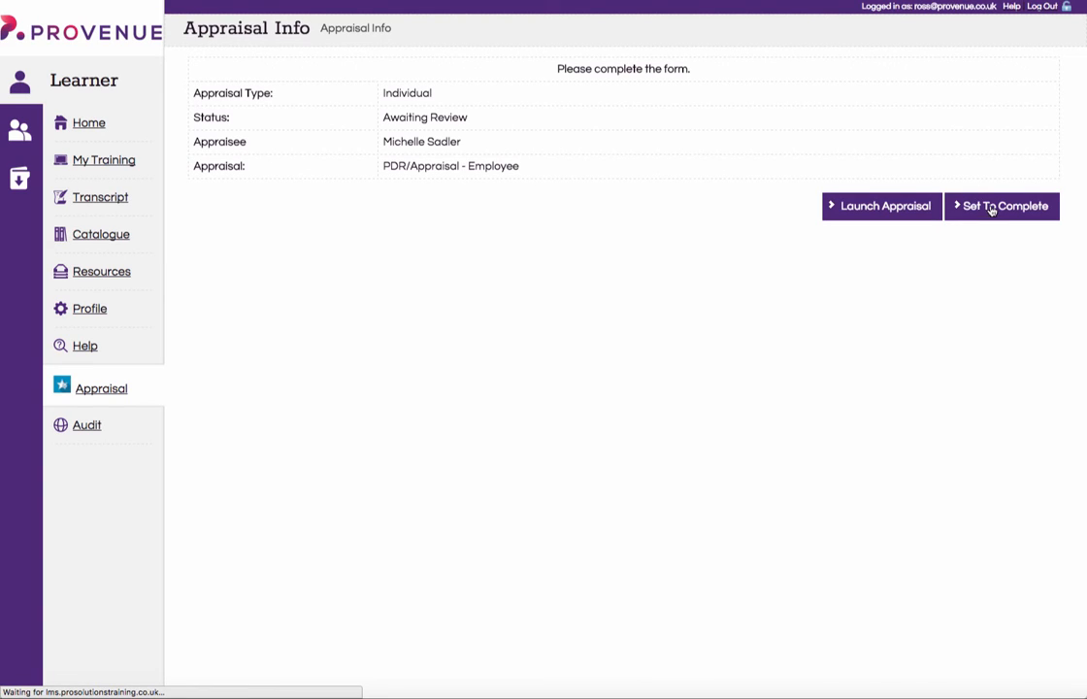
# - Designate the reviewed individual appraisal as completed and confirm the change
pyautogui.click(992, 211)
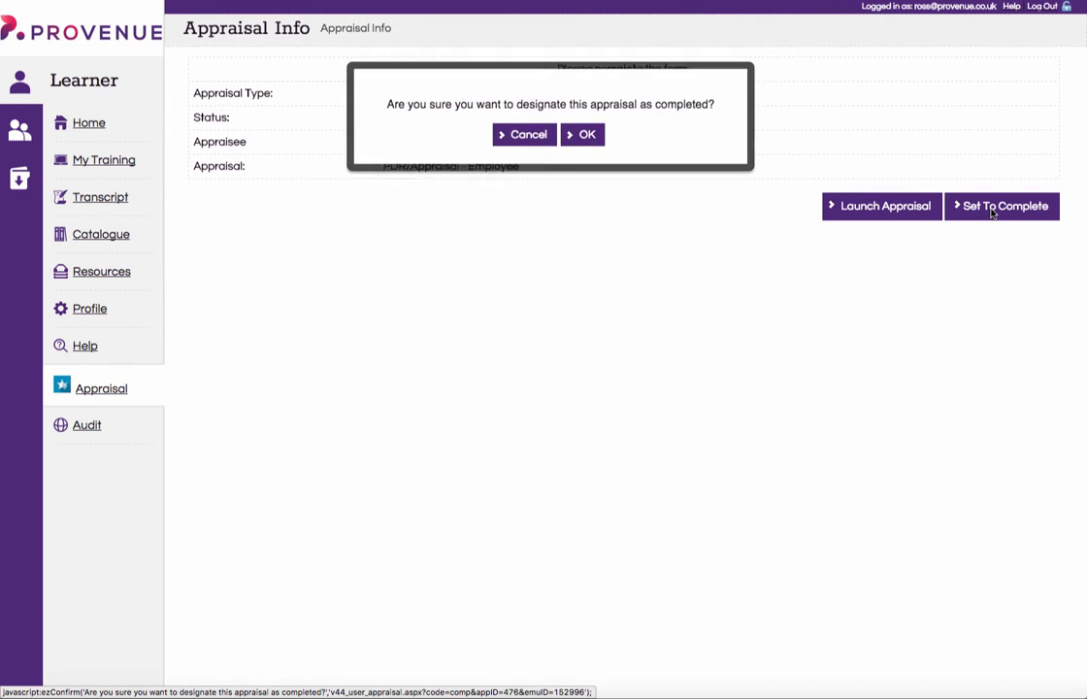
pyautogui.click(584, 132)
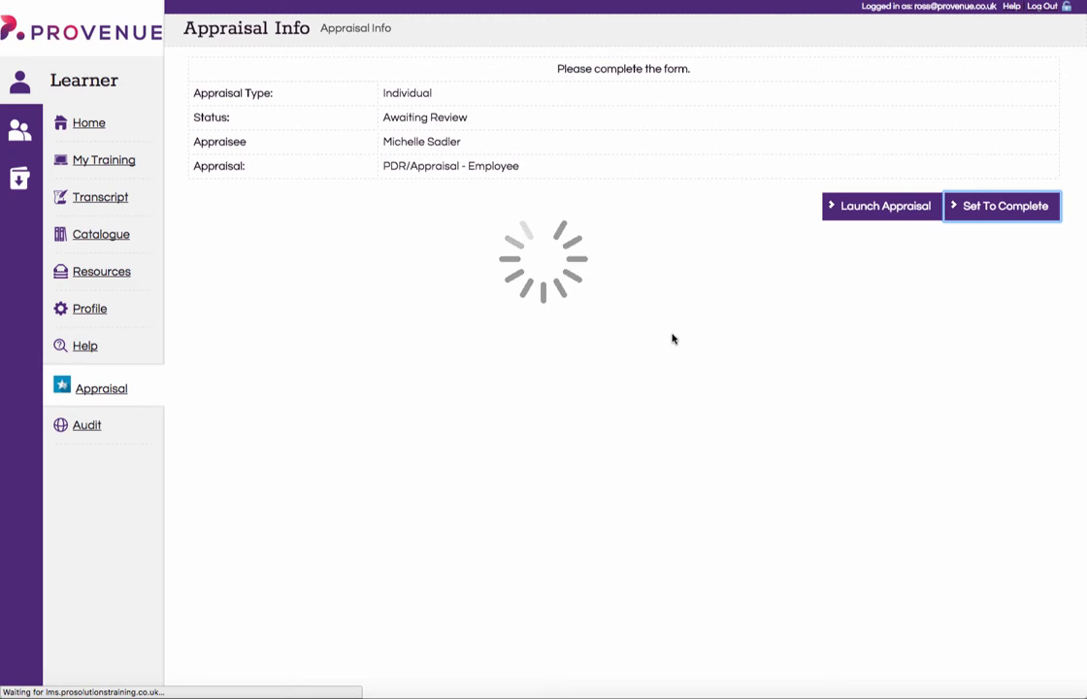